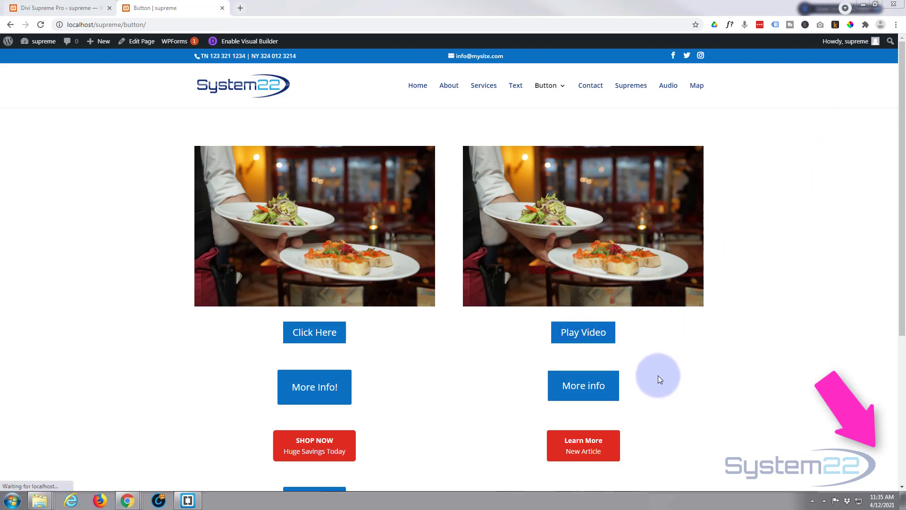
- Try the More info button, then launch the Divi Visual Builder on the Button page
left_click(597, 388)
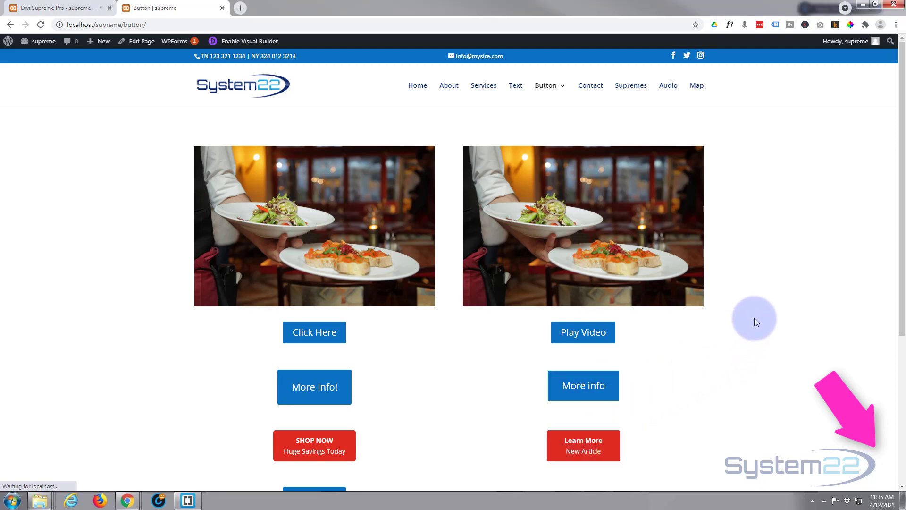
scroll(757, 315, "down", 4)
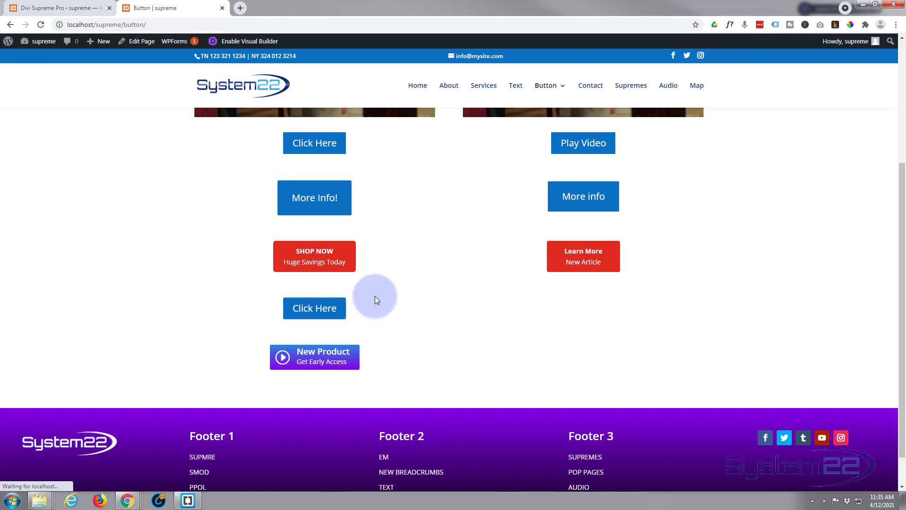
left_click(340, 308)
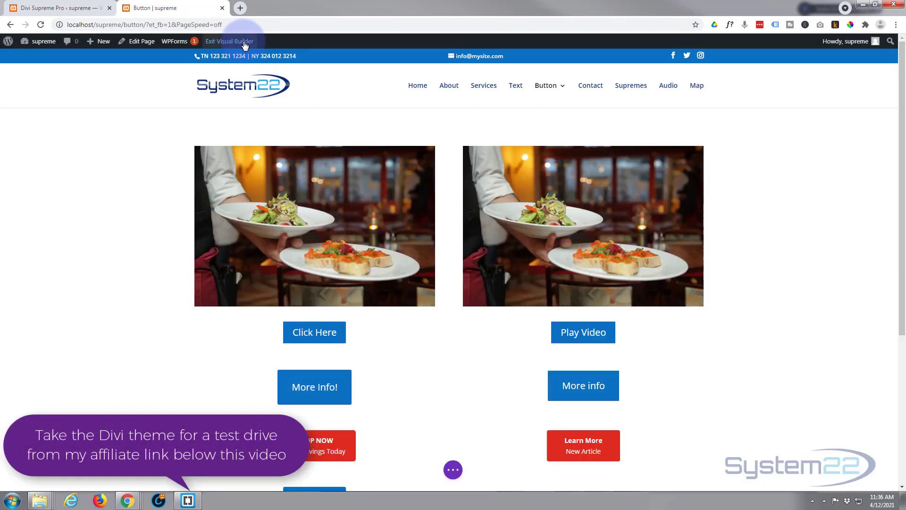
- Scroll to the Click Here row and try dragging its button into the right column
scroll(166, 176, "down", 2)
scroll(166, 176, "down", 2)
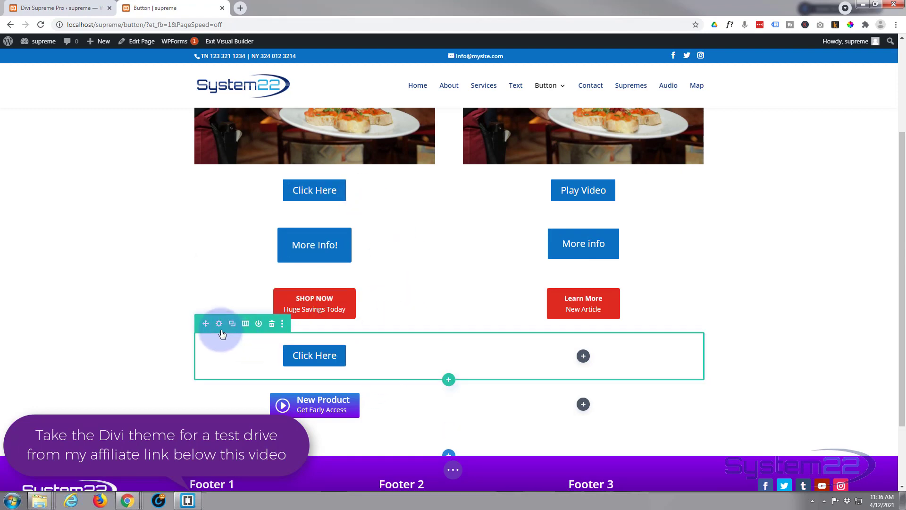
left_click_drag(284, 349, 587, 360)
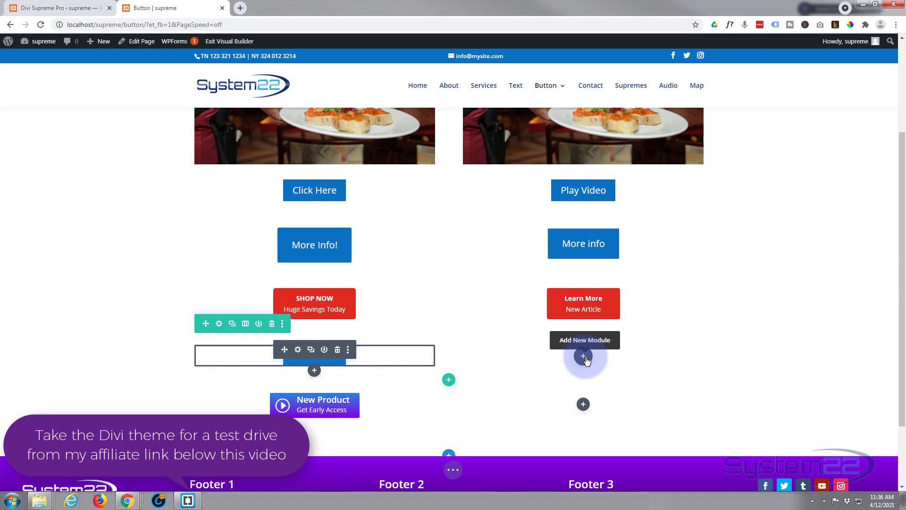
- Insert a Button module into the empty right-hand column from the module list
left_click(584, 358)
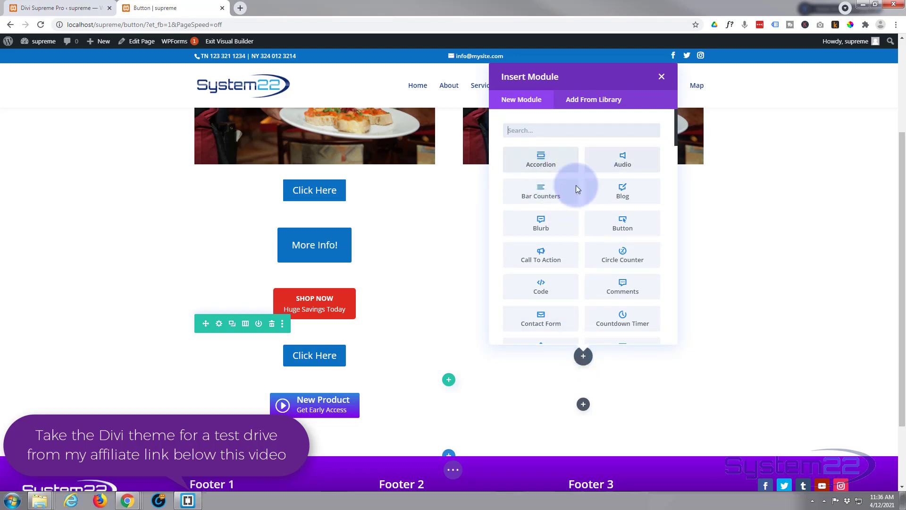
scroll(558, 262, "down", 1)
scroll(557, 263, "down", 5)
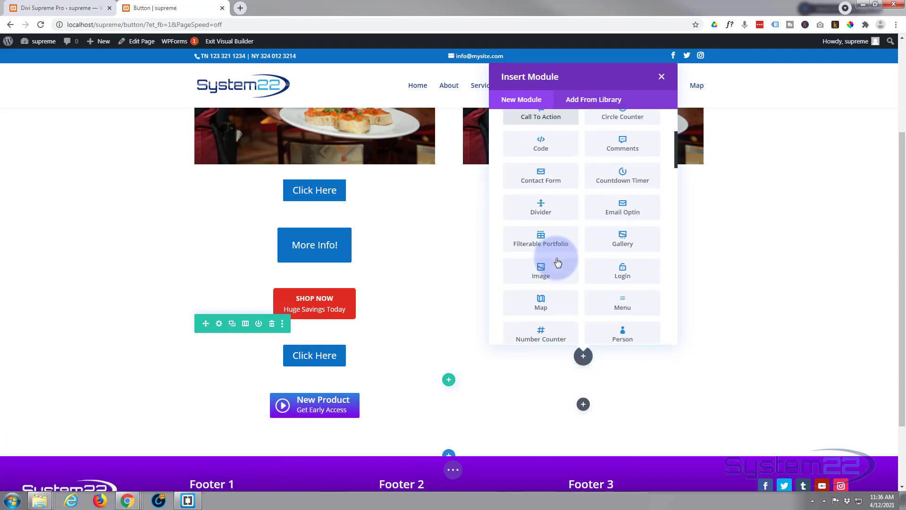
scroll(557, 259, "up", 5)
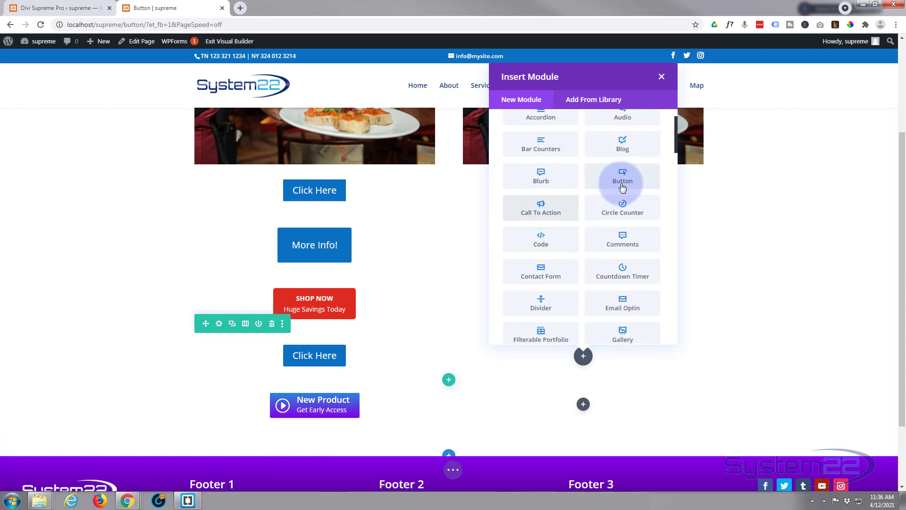
left_click(621, 178)
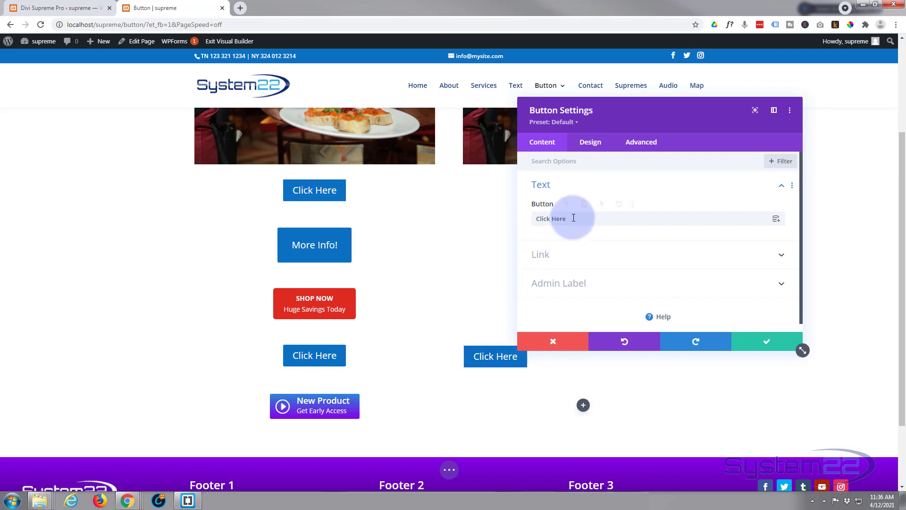
- Keep the Click Here label and an empty link URL, with target In The Same Window
left_click_drag(573, 217, 530, 223)
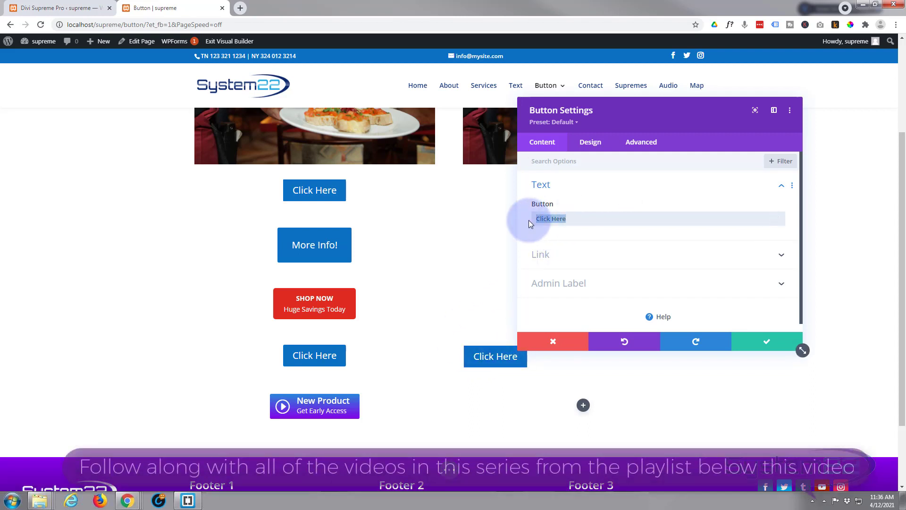
left_click(589, 258)
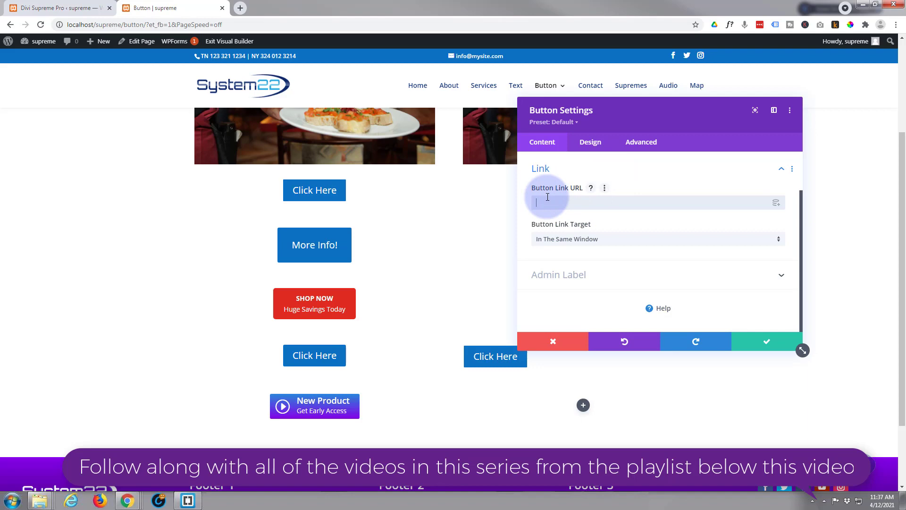
left_click(571, 209)
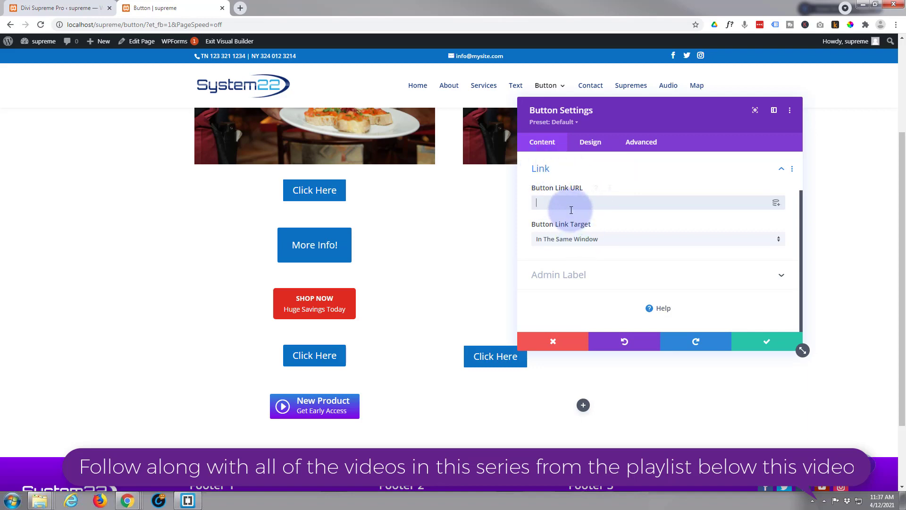
left_click(643, 246)
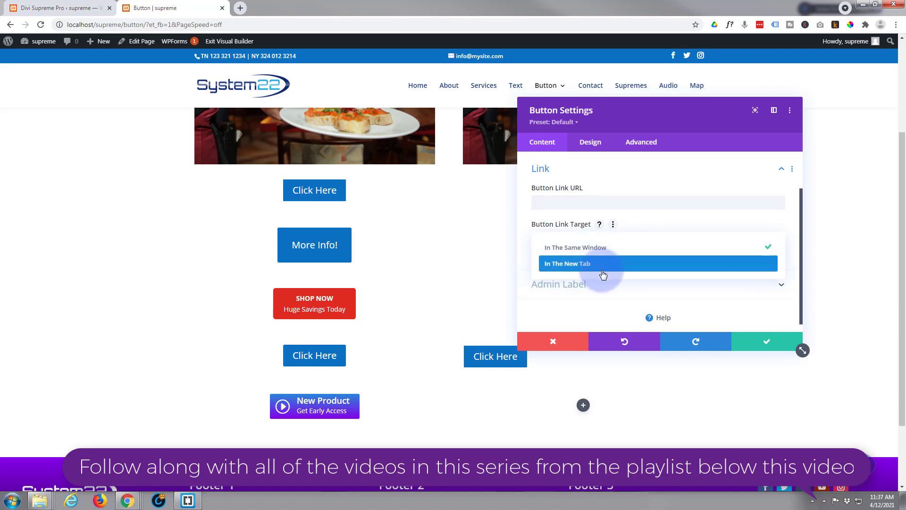
left_click(525, 234)
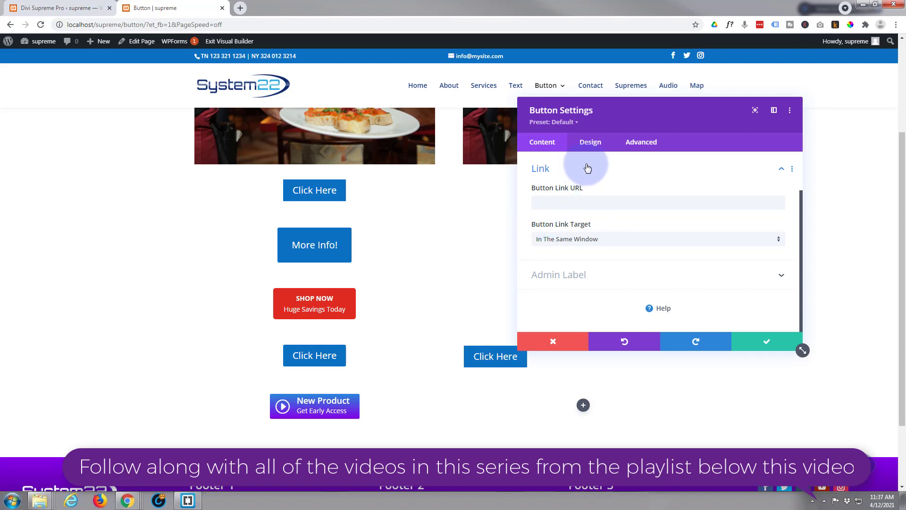
- On the Design tab, move the settings panel left and centre-align the button in its column
left_click(591, 145)
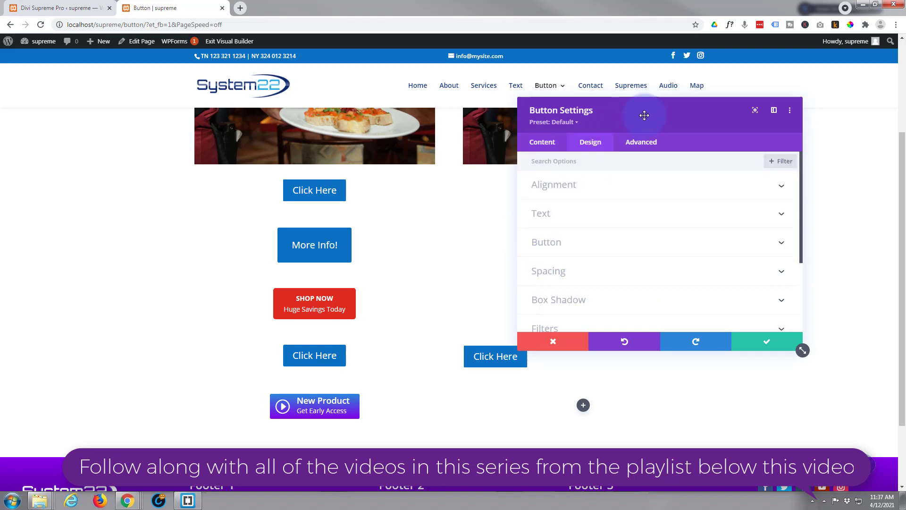
left_click_drag(644, 115, 231, 132)
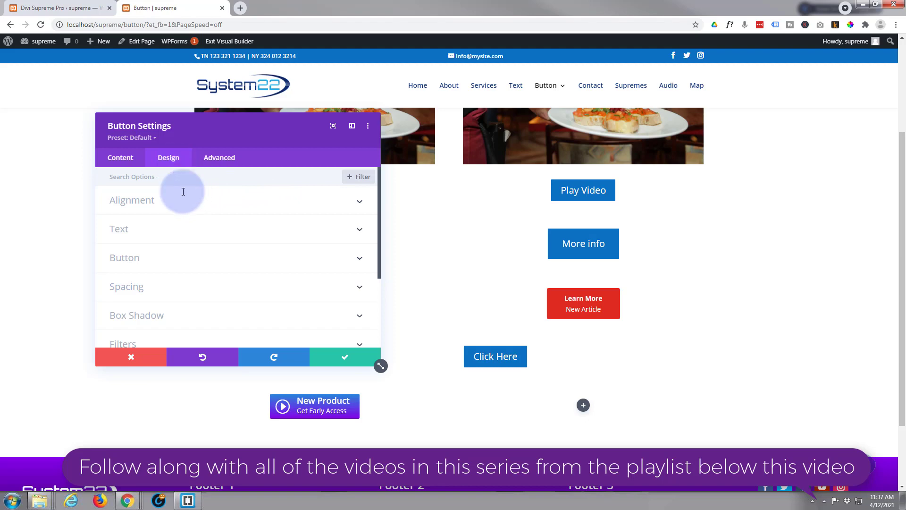
left_click(186, 206)
left_click(245, 240)
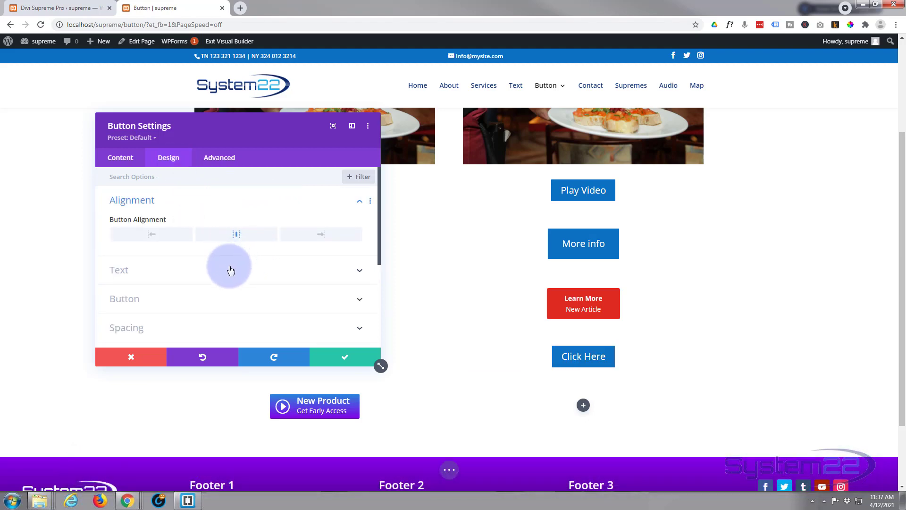
scroll(232, 265, "down", 1)
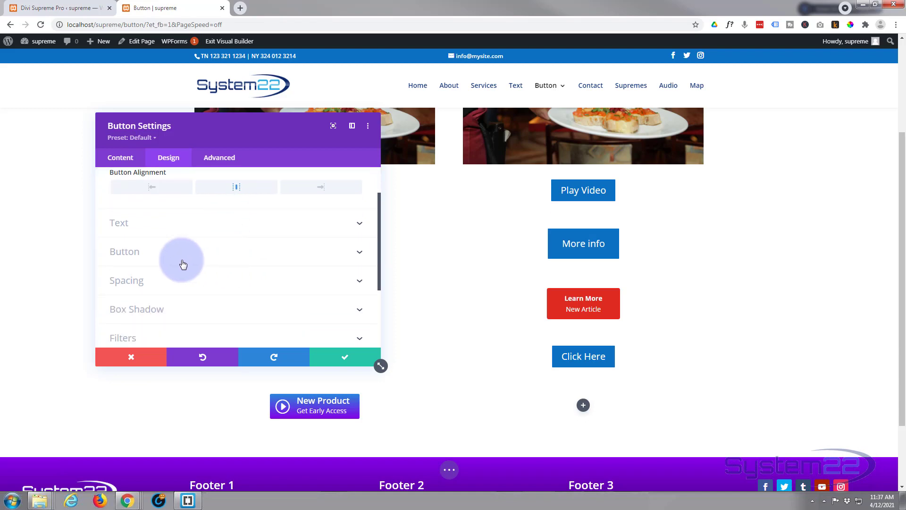
left_click(216, 254)
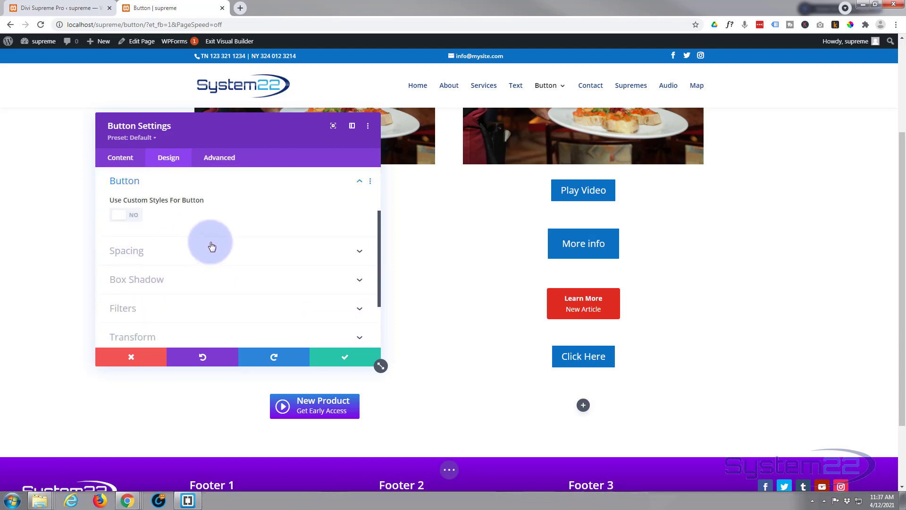
- Enable custom button styling and give the button a purple background
left_click(137, 216)
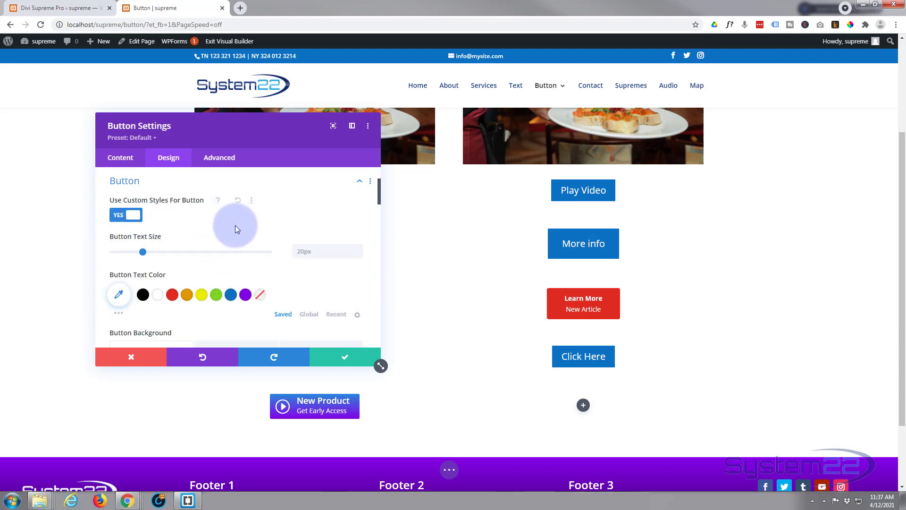
scroll(268, 222, "down", 1)
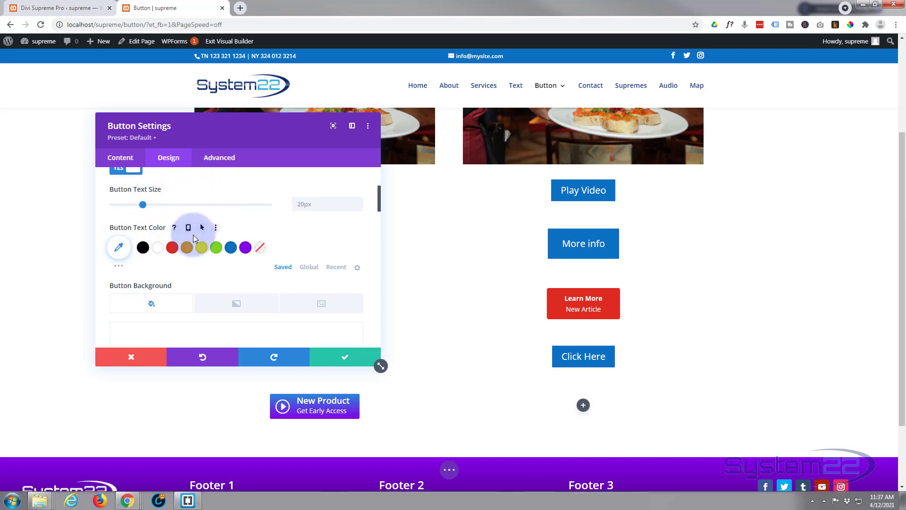
scroll(194, 234, "down", 1)
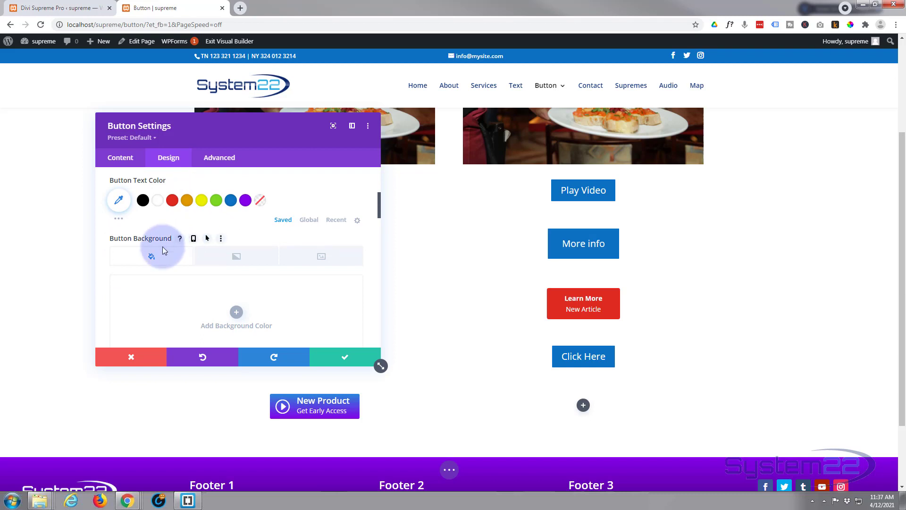
scroll(179, 278, "down", 1)
scroll(180, 280, "down", 1)
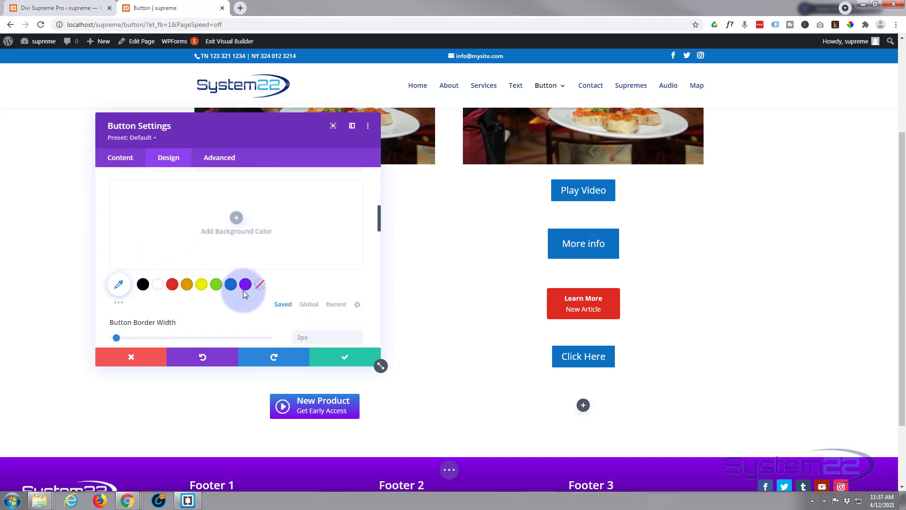
left_click(245, 284)
- Set the hover background colour to blue (#0c71c3) and preview it on the button
scroll(224, 290, "up", 1)
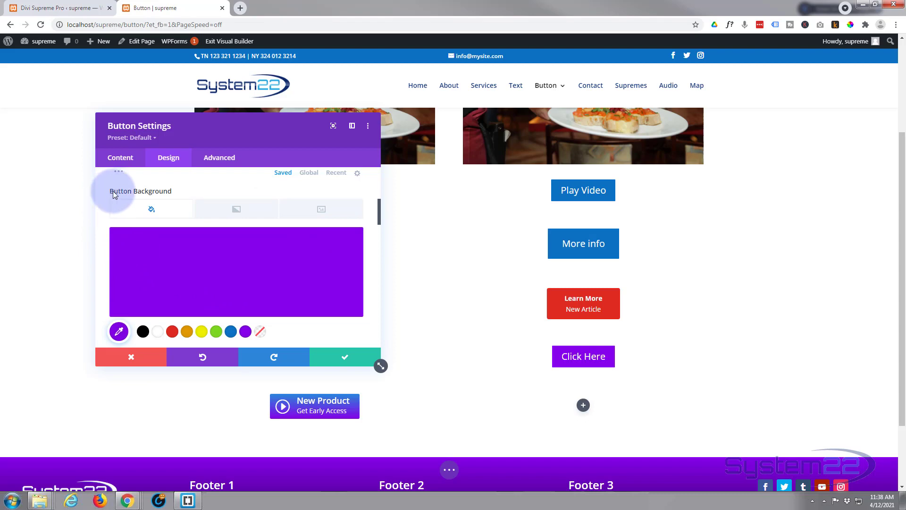
mouse_move(144, 193)
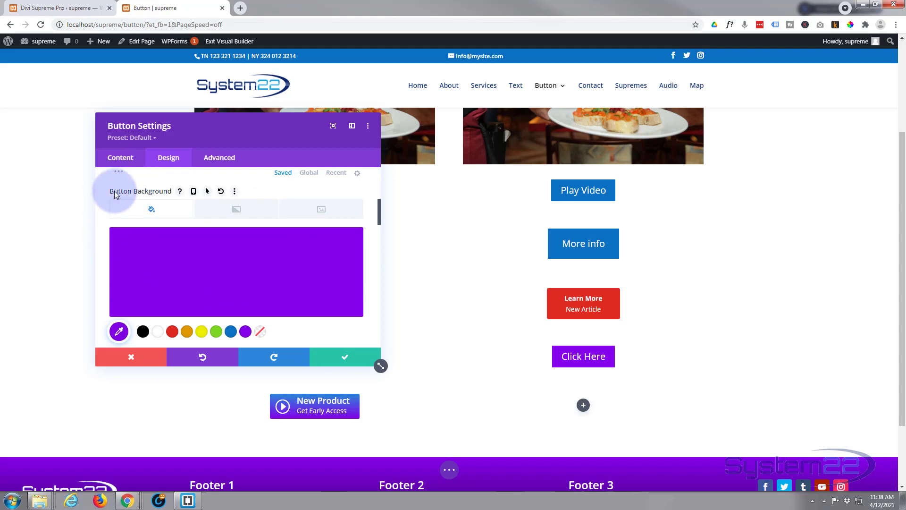
left_click(207, 194)
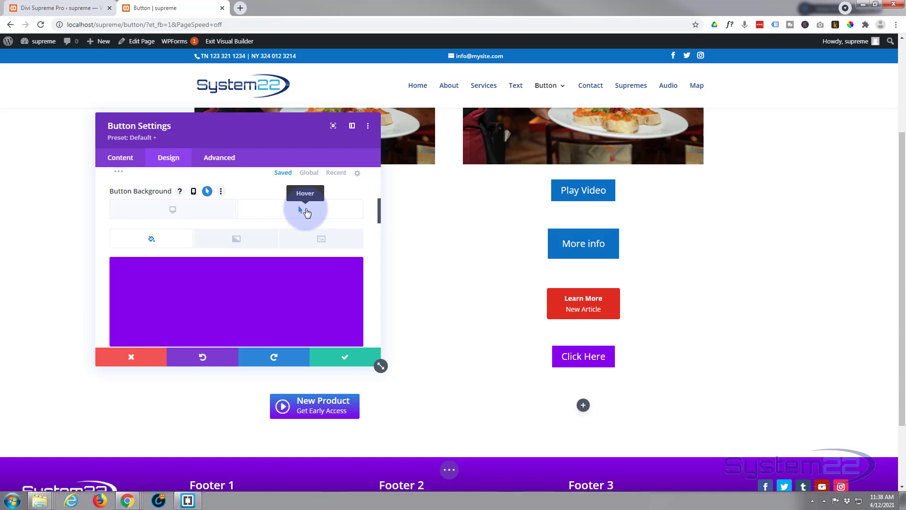
left_click(306, 212)
scroll(294, 224, "down", 1)
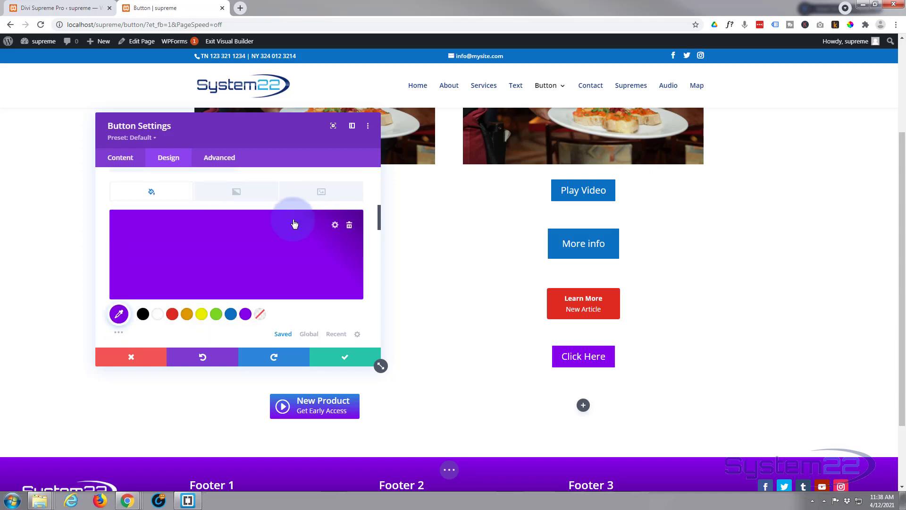
left_click(231, 315)
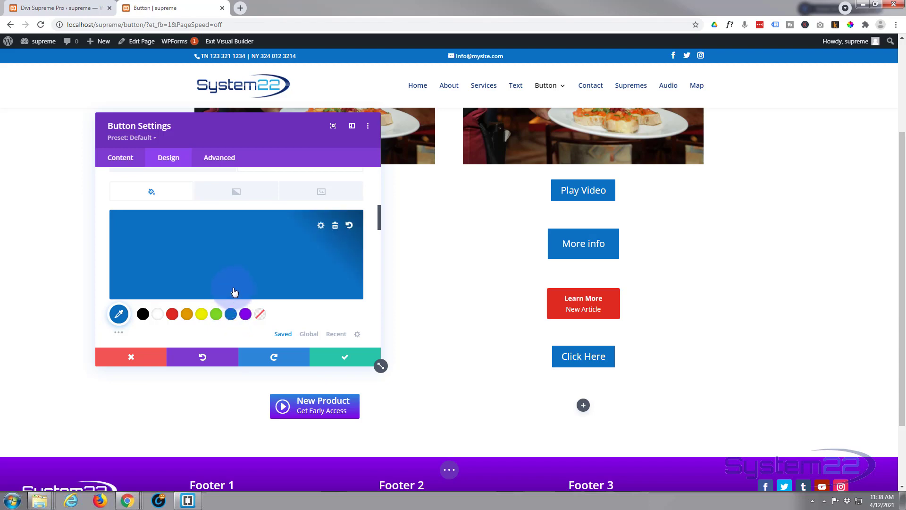
left_click(582, 360)
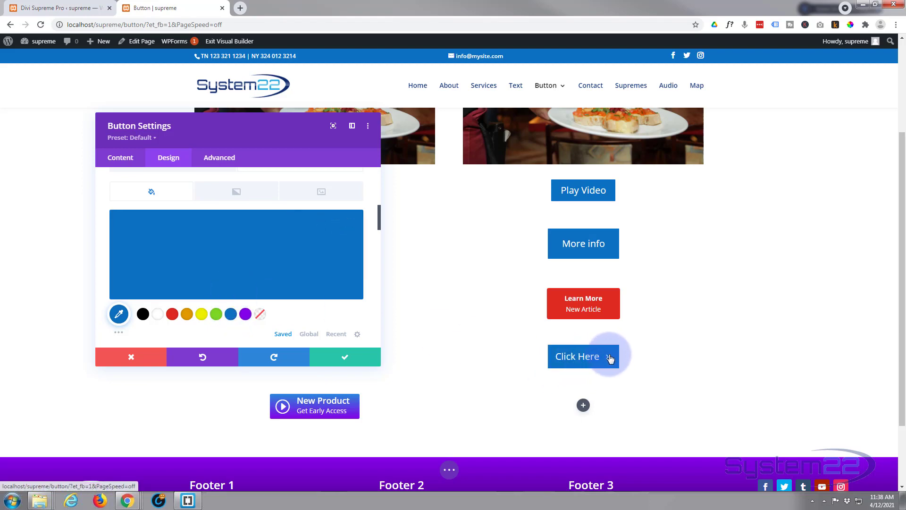
- Set the Button Border Width to 0px
scroll(258, 256, "up", 2)
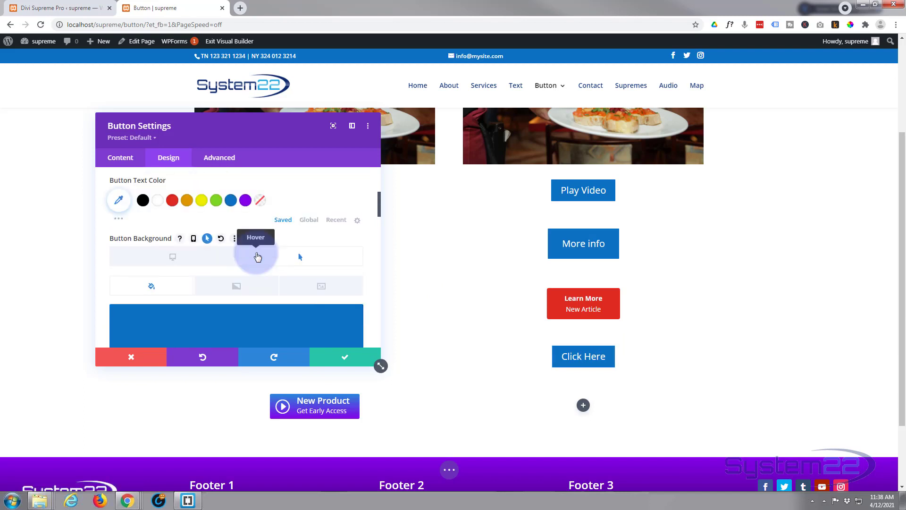
scroll(258, 256, "down", 4)
scroll(258, 256, "down", 1)
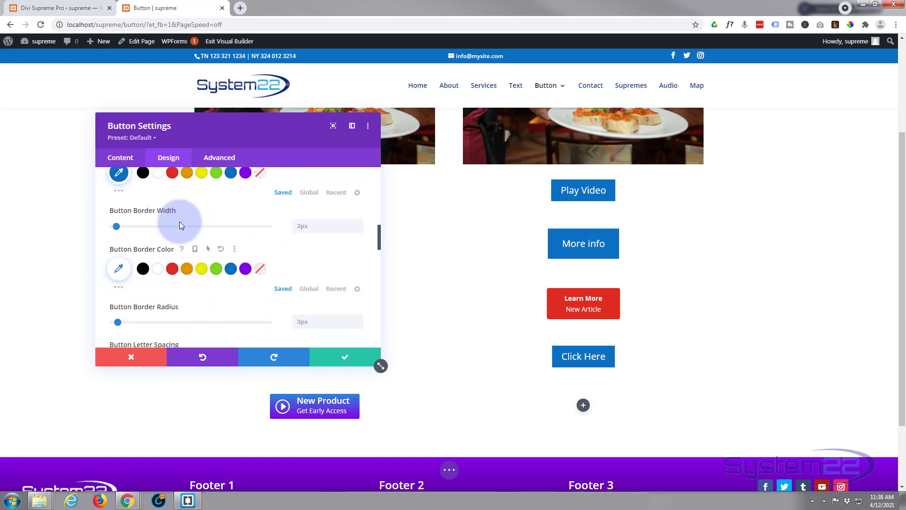
left_click(358, 230)
left_click(359, 230)
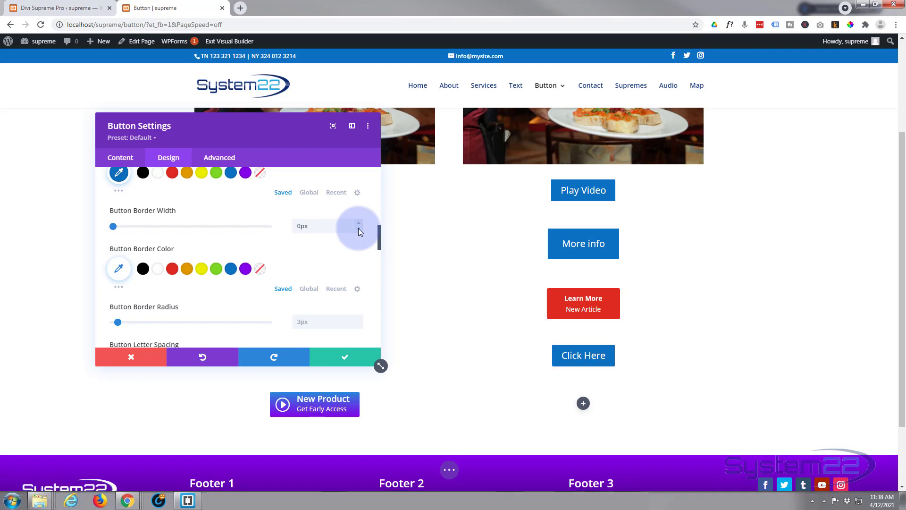
- Switch Show Button Icon to NO so the button has no icon
scroll(299, 237, "down", 2)
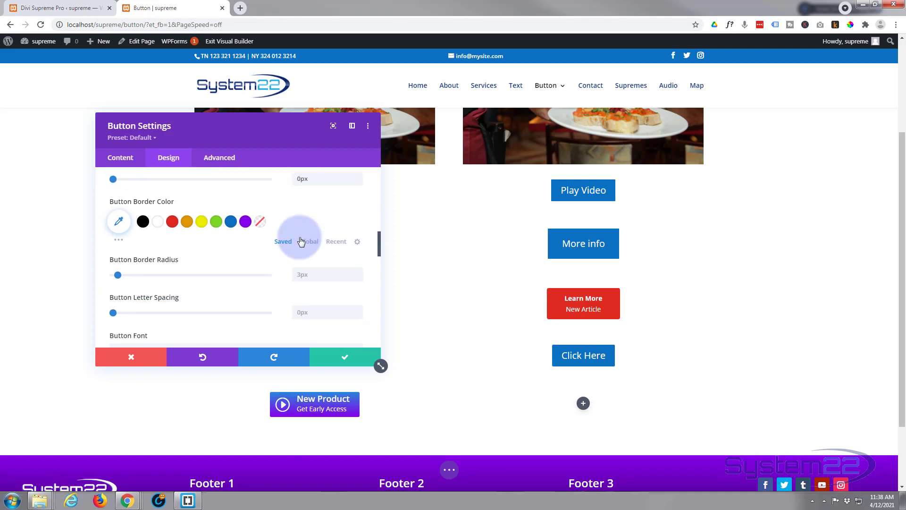
scroll(299, 241, "down", 3)
scroll(189, 267, "down", 1)
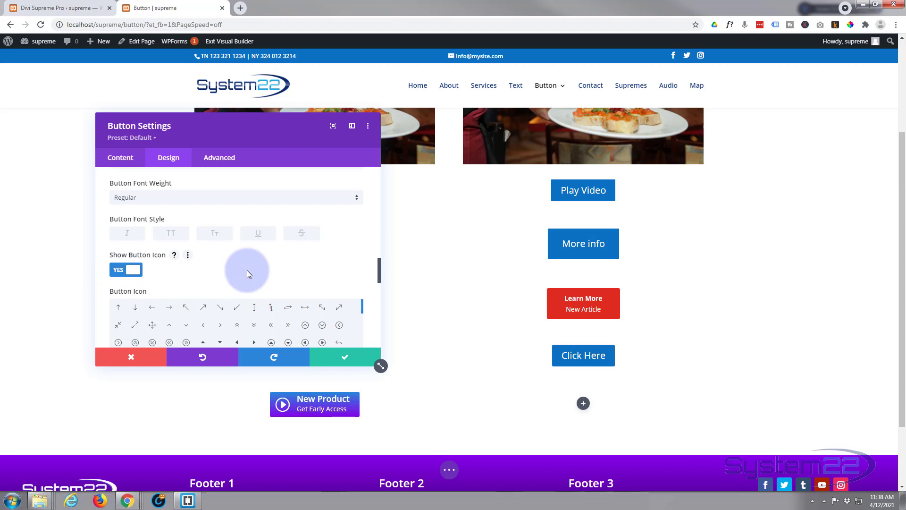
scroll(247, 270, "down", 2)
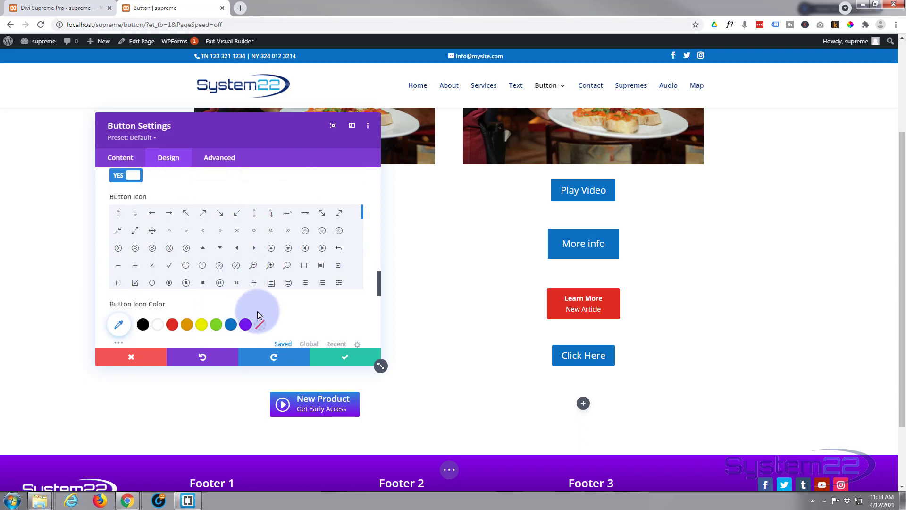
scroll(256, 311, "down", 2)
scroll(257, 311, "down", 1)
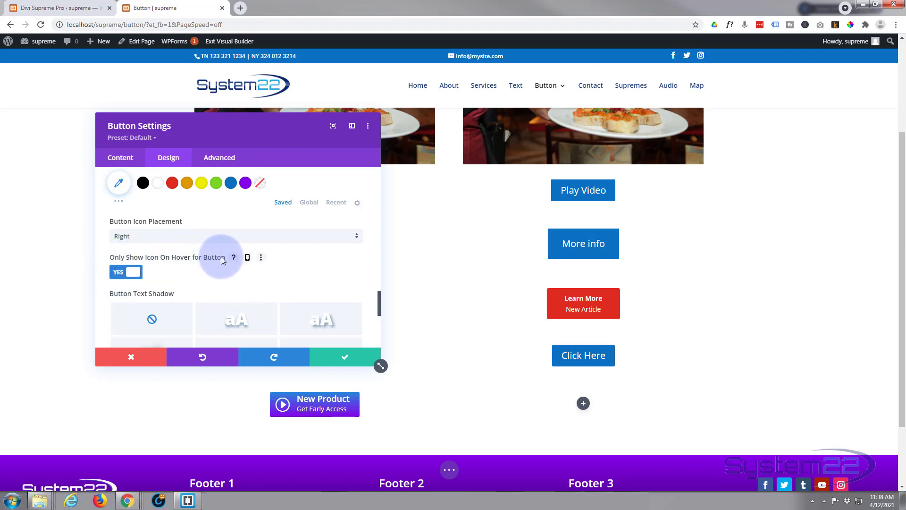
scroll(192, 283, "up", 5)
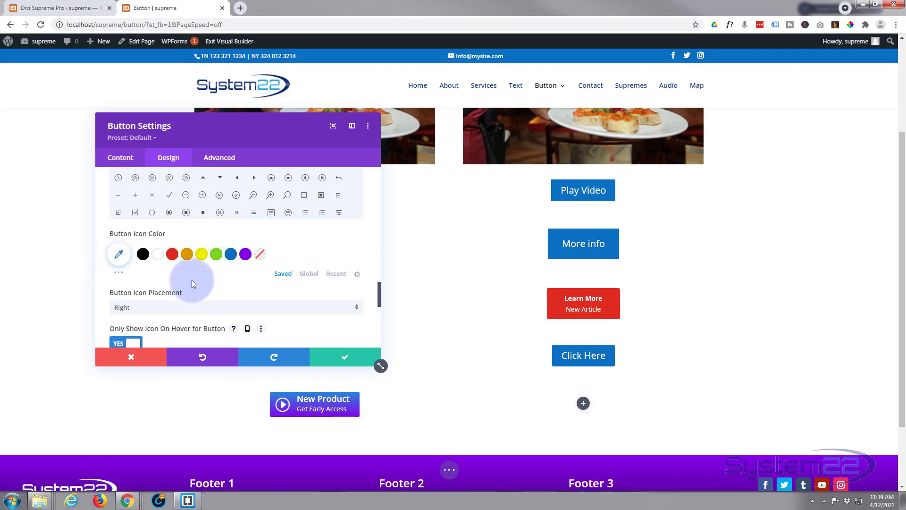
left_click(120, 225)
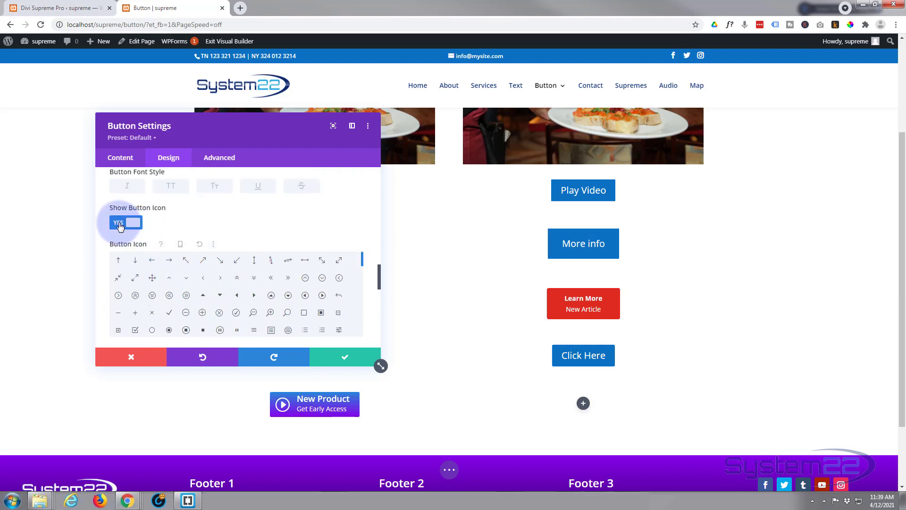
left_click(120, 226)
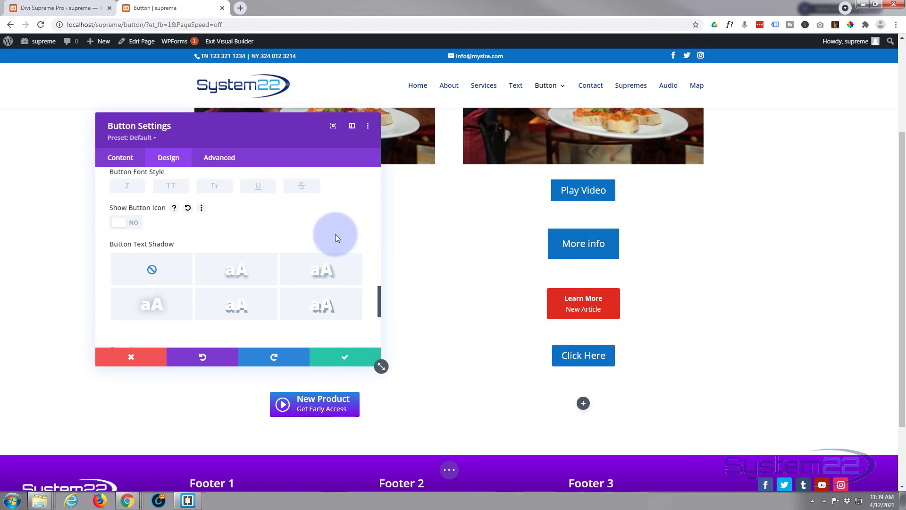
- Apply the second Box Shadow preset: 6px horizontal and vertical offsets, 18px blur
scroll(212, 225, "down", 3)
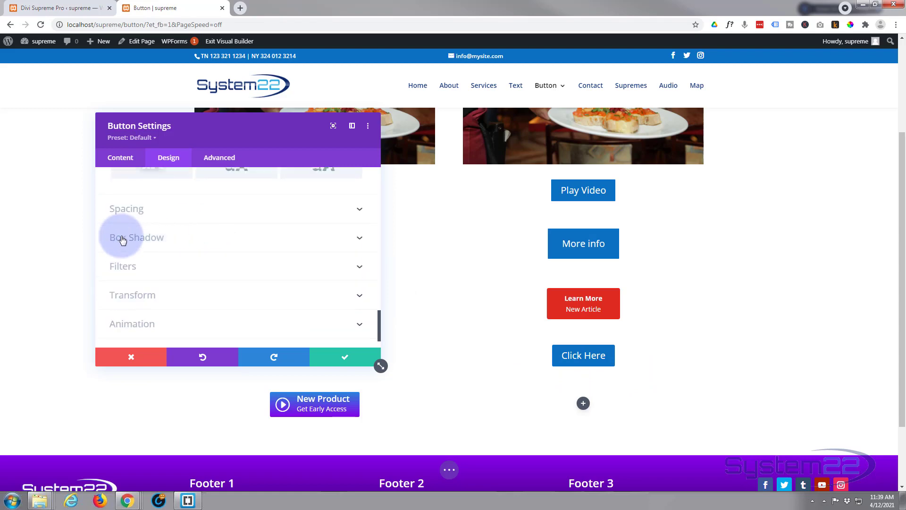
left_click(227, 244)
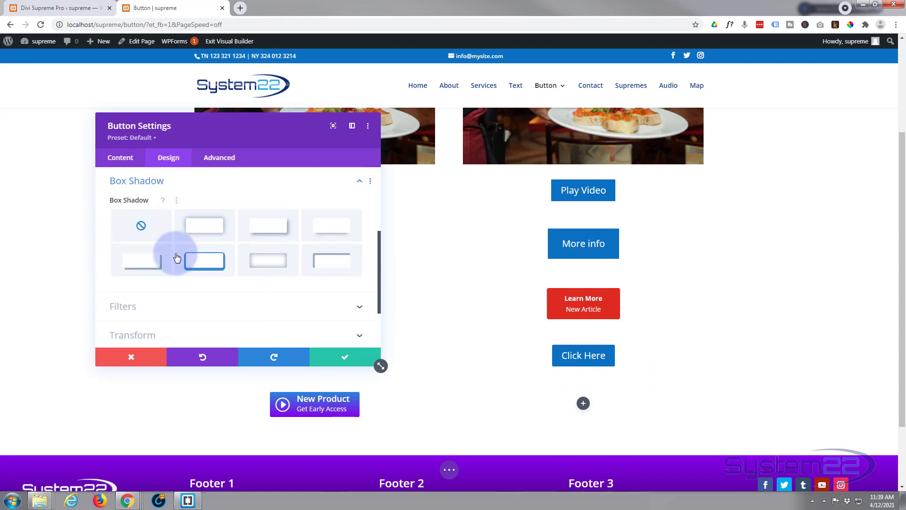
left_click(269, 233)
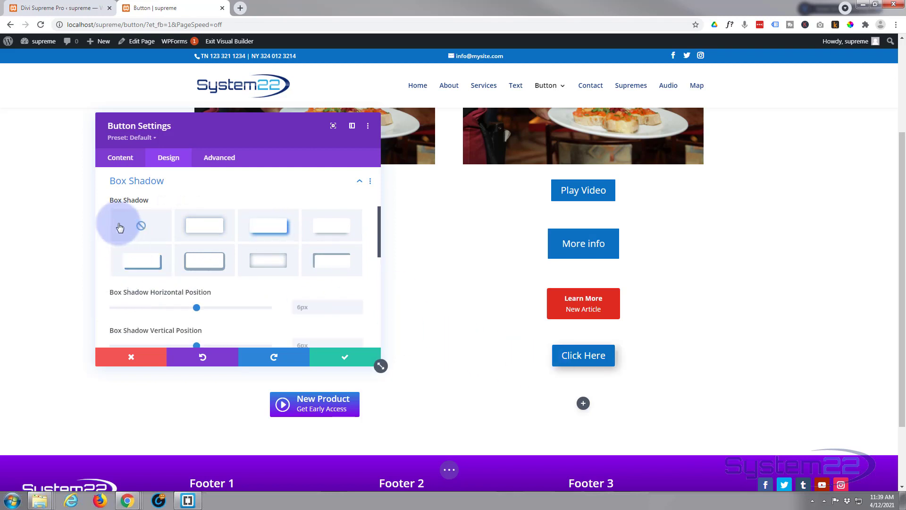
mouse_move(125, 200)
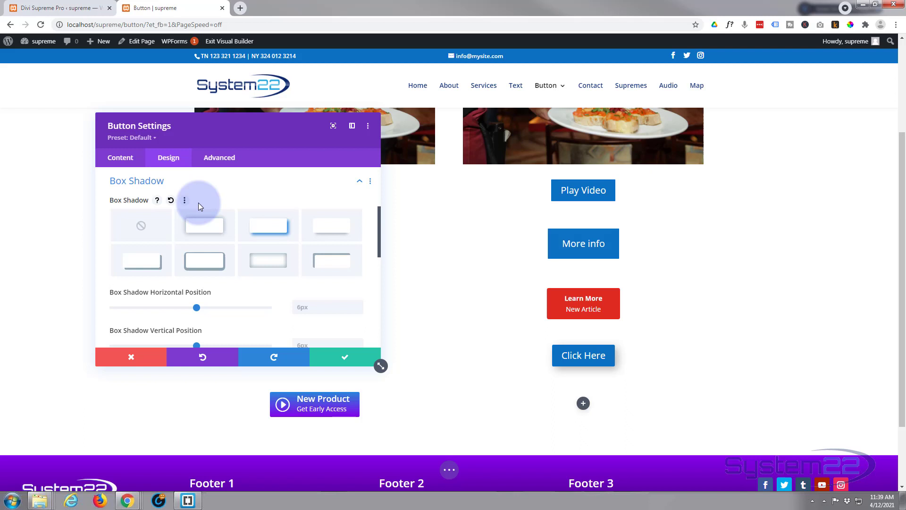
scroll(199, 203, "down", 3)
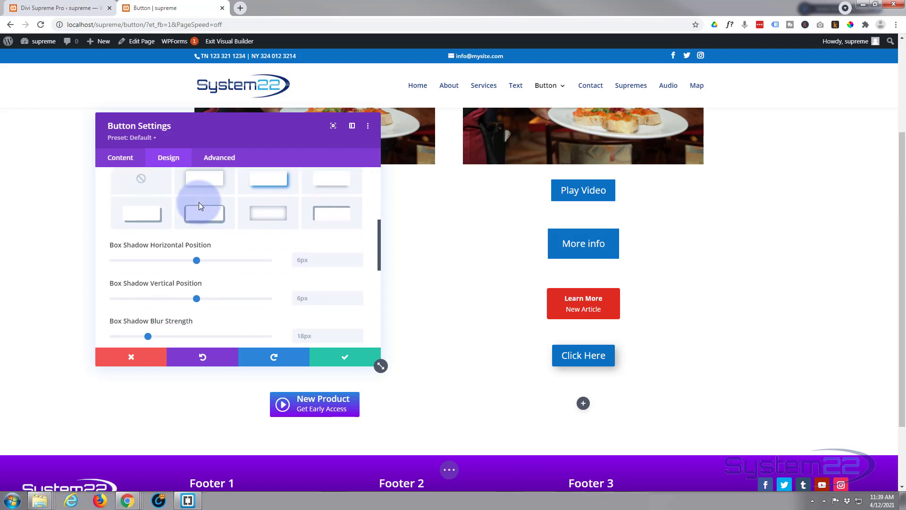
scroll(199, 204, "down", 1)
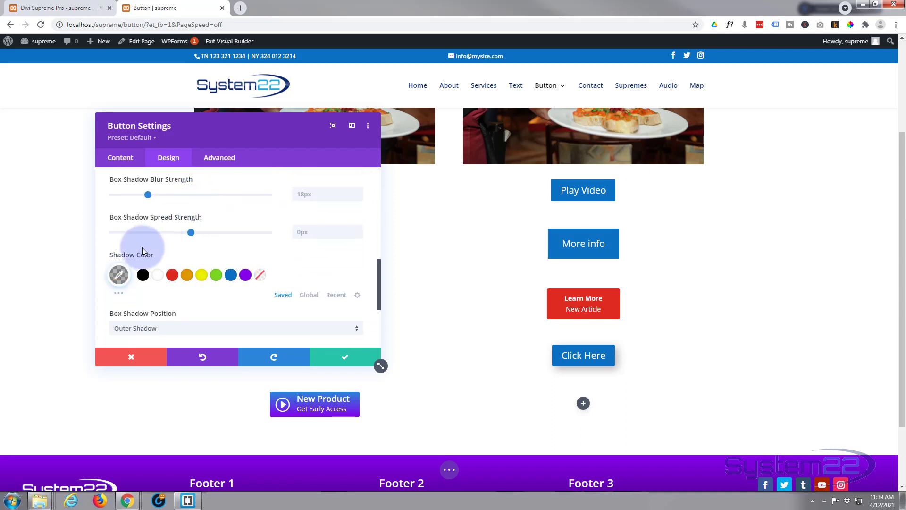
mouse_move(128, 257)
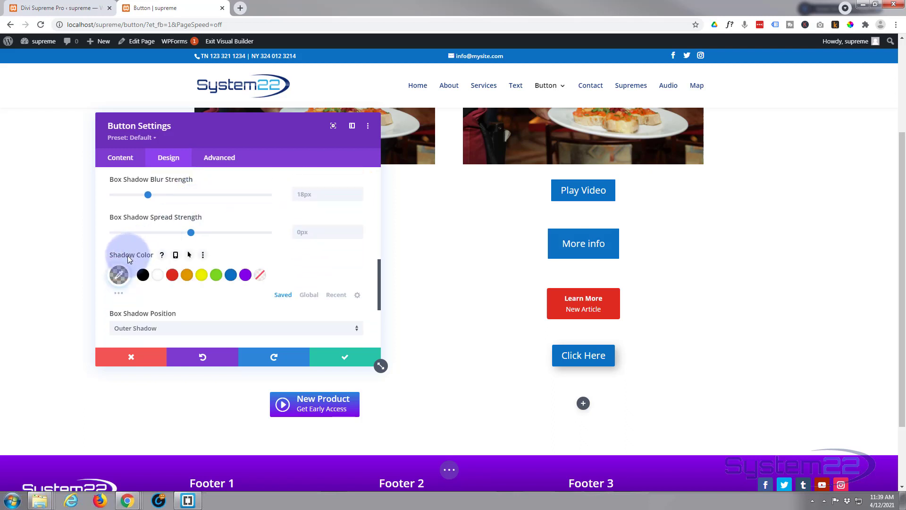
- Enable hover values for the shadow colour and make the default shadow transparent
left_click(189, 254)
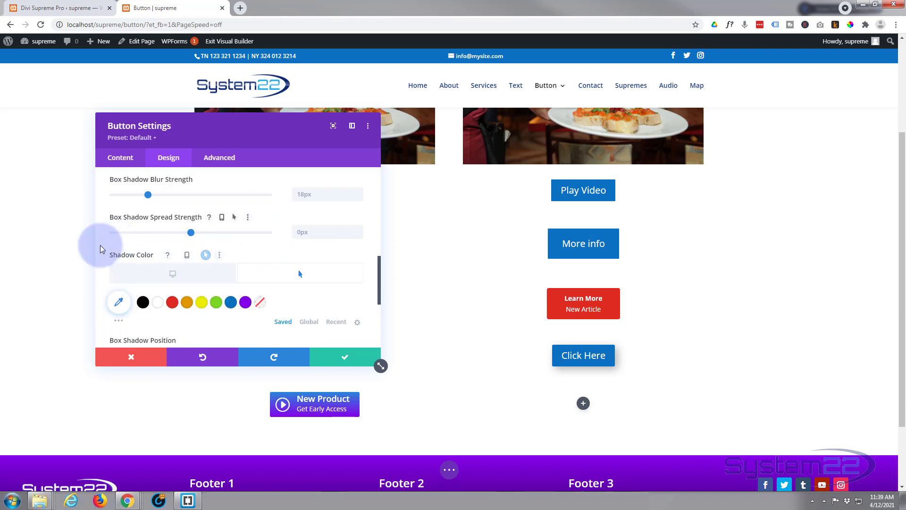
scroll(101, 248, "down", 1)
left_click(167, 231)
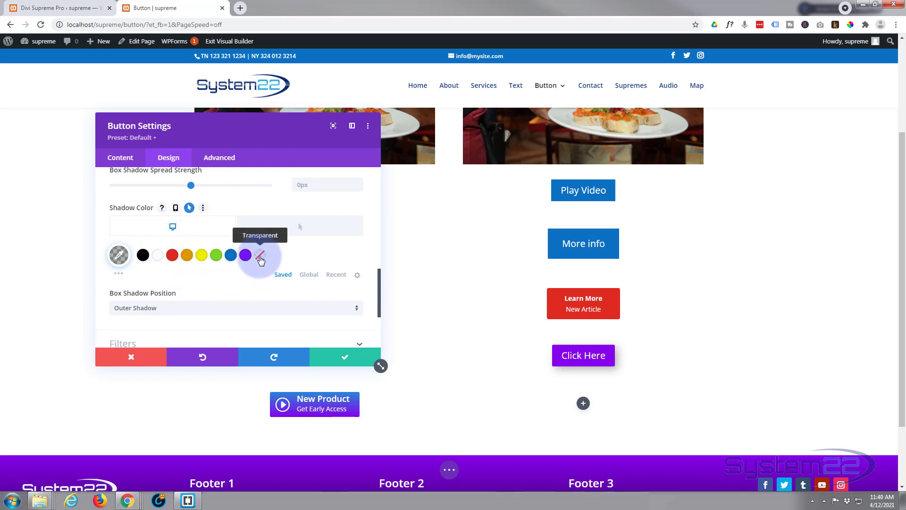
left_click(260, 256)
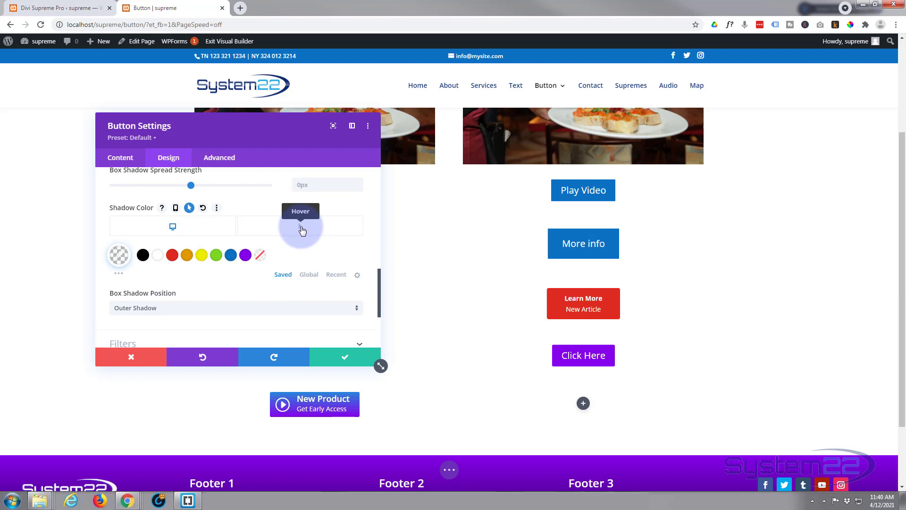
- Set the hover shadow colour to black at 0.35 opacity, comparing default and hover states
left_click(302, 230)
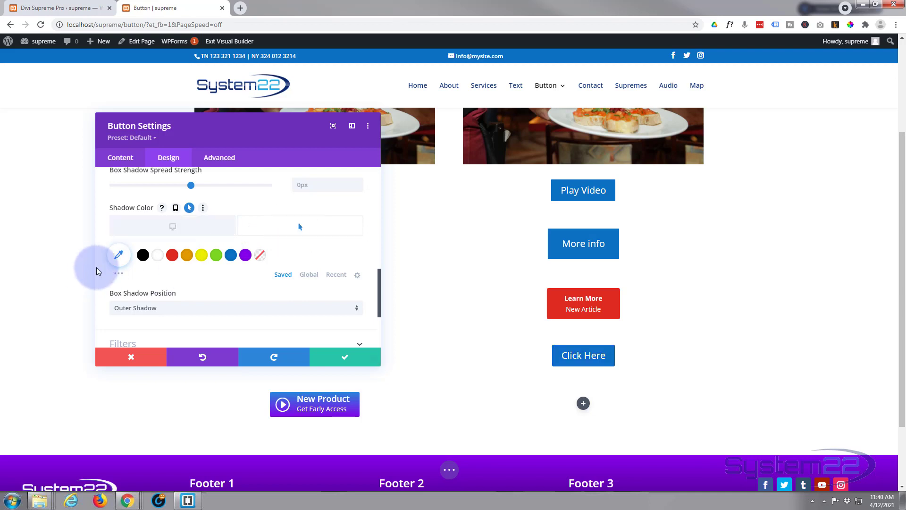
left_click(143, 258)
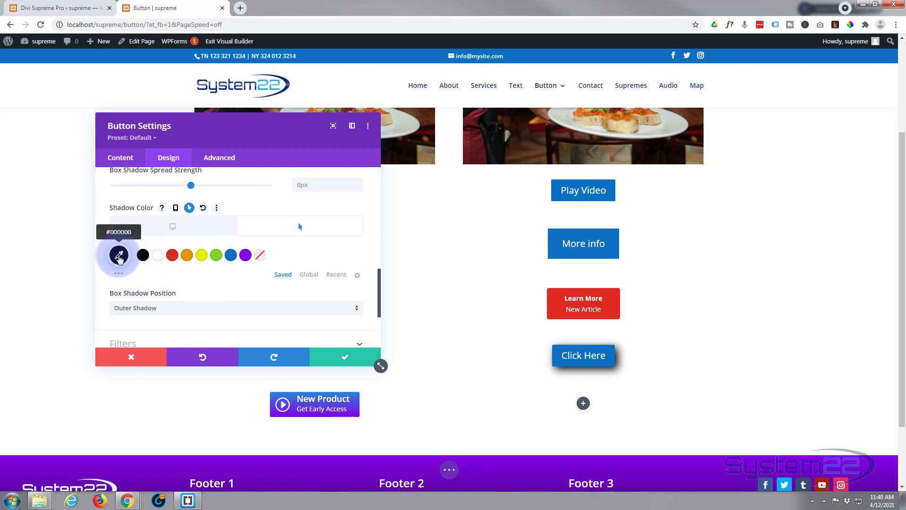
left_click(119, 257)
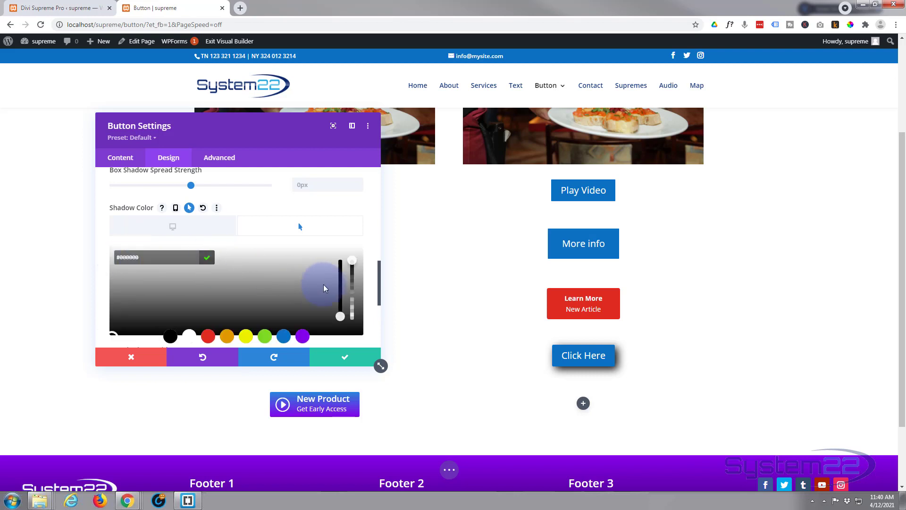
left_click_drag(353, 261, 354, 308)
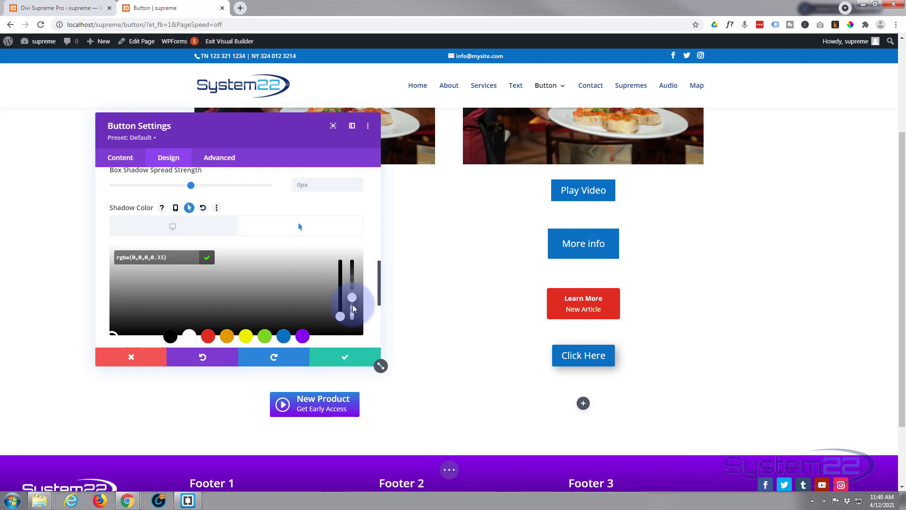
left_click_drag(353, 308, 236, 299)
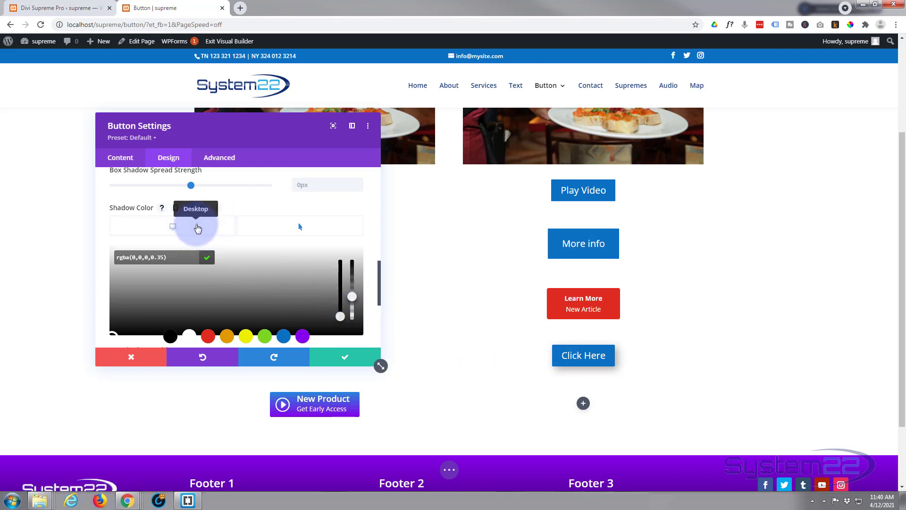
left_click(197, 229)
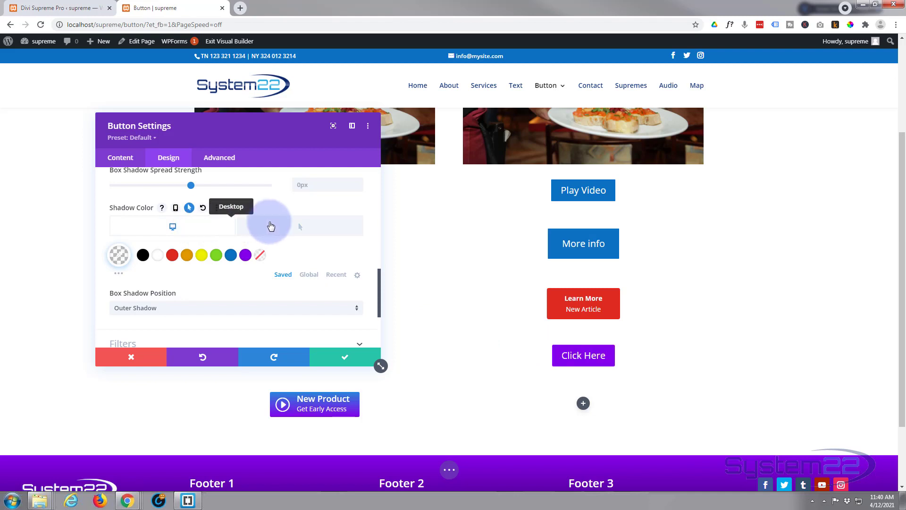
left_click(272, 230)
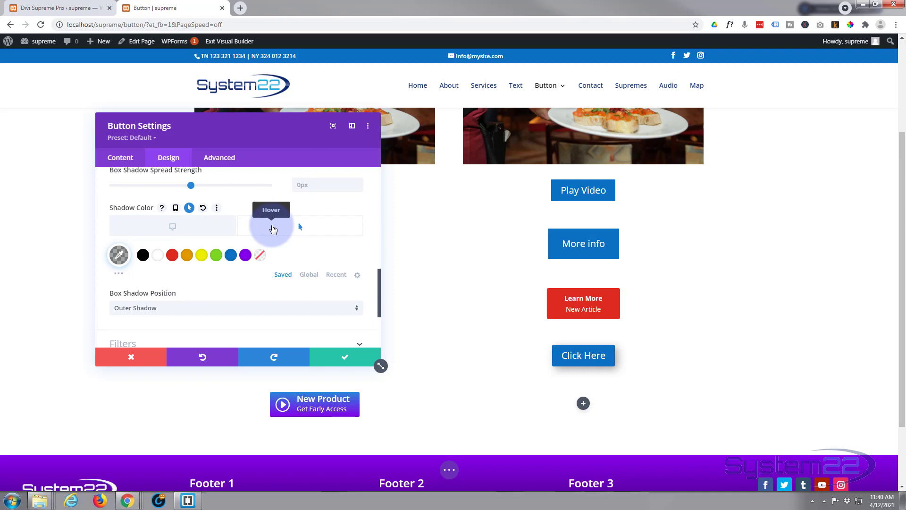
left_click(202, 233)
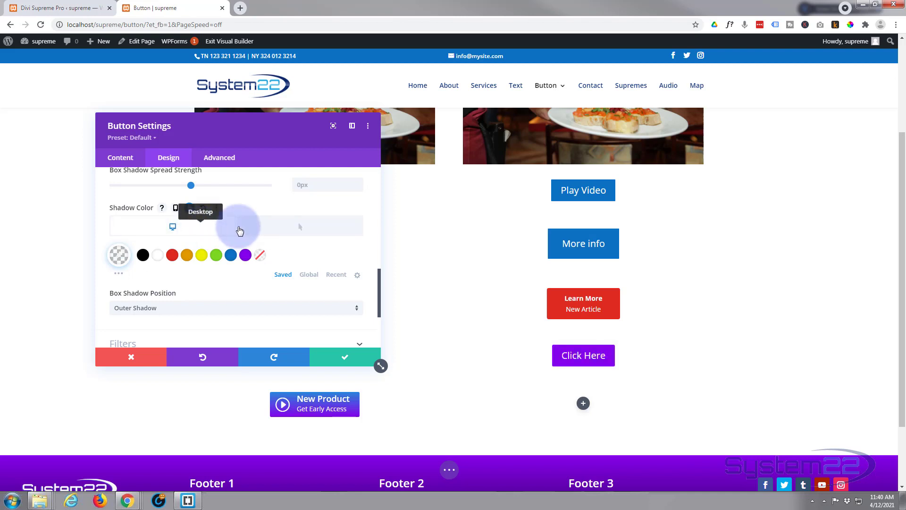
left_click(271, 230)
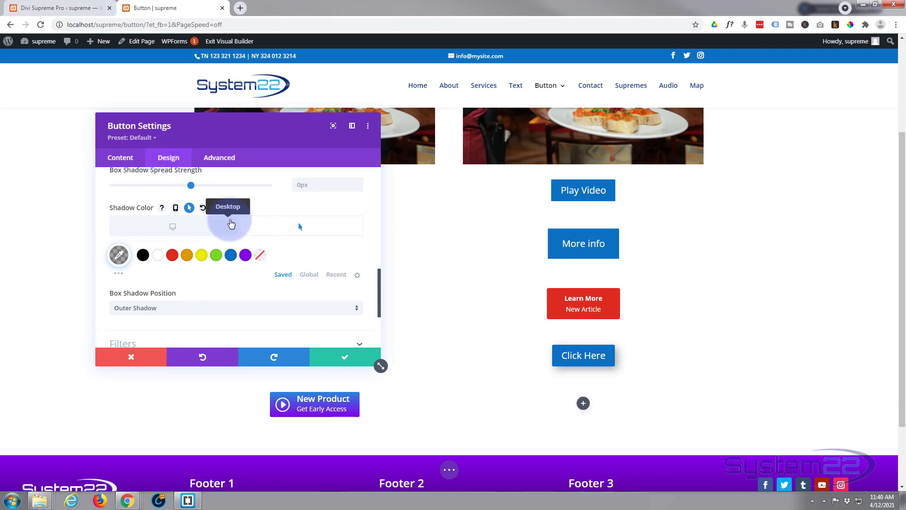
- Expand Transform and enable separate hover values, keeping the default state unchanged
scroll(228, 218, "down", 4)
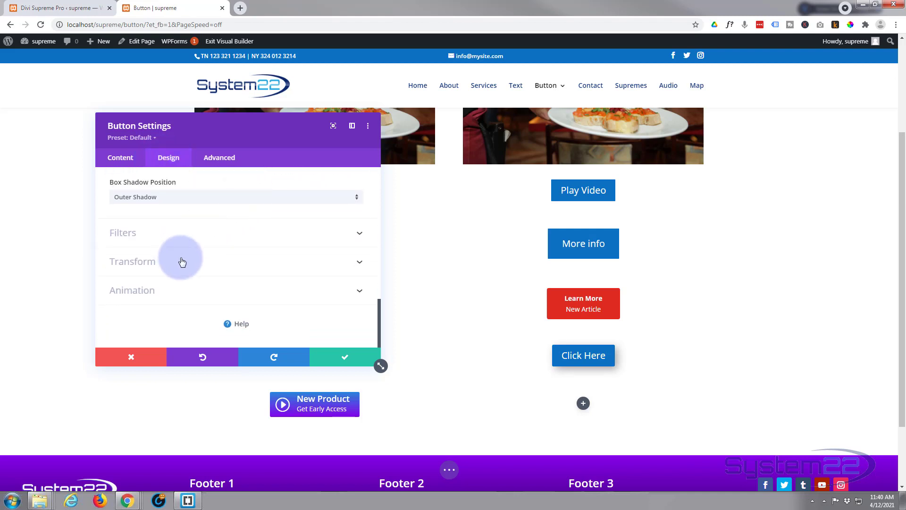
left_click(180, 260)
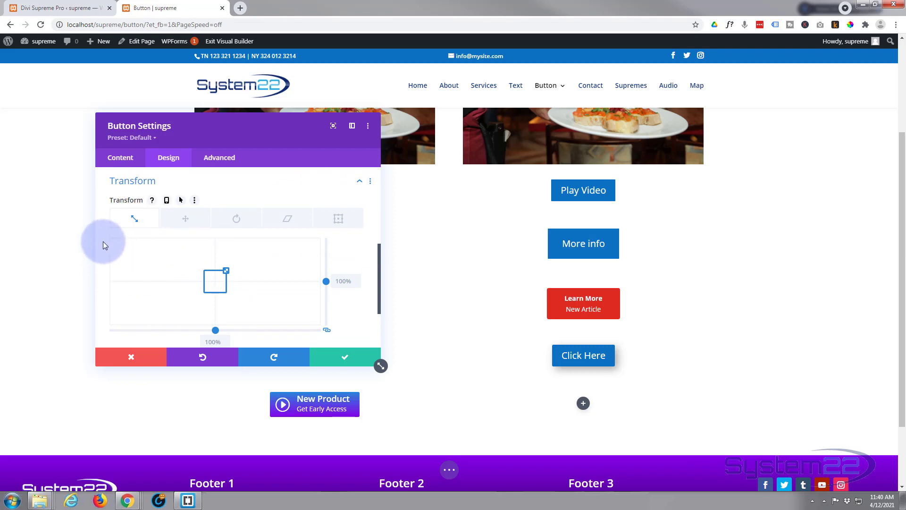
mouse_move(126, 203)
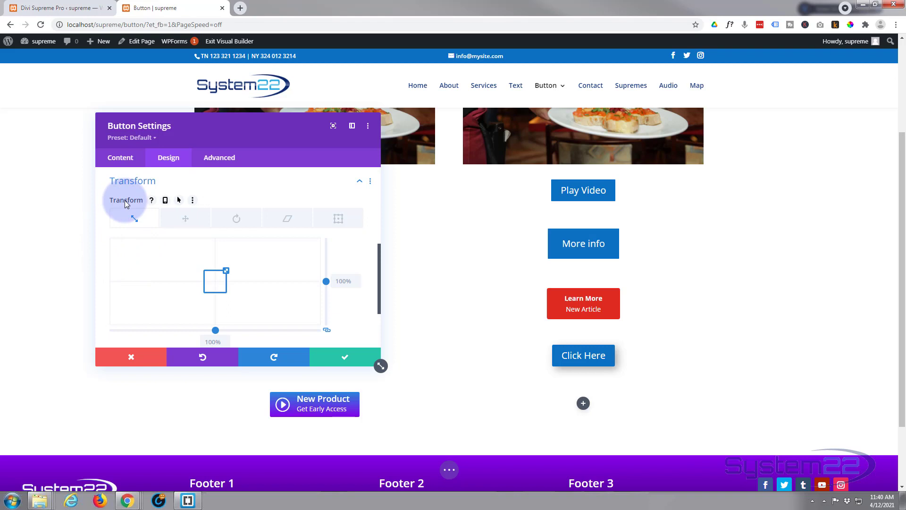
left_click(179, 200)
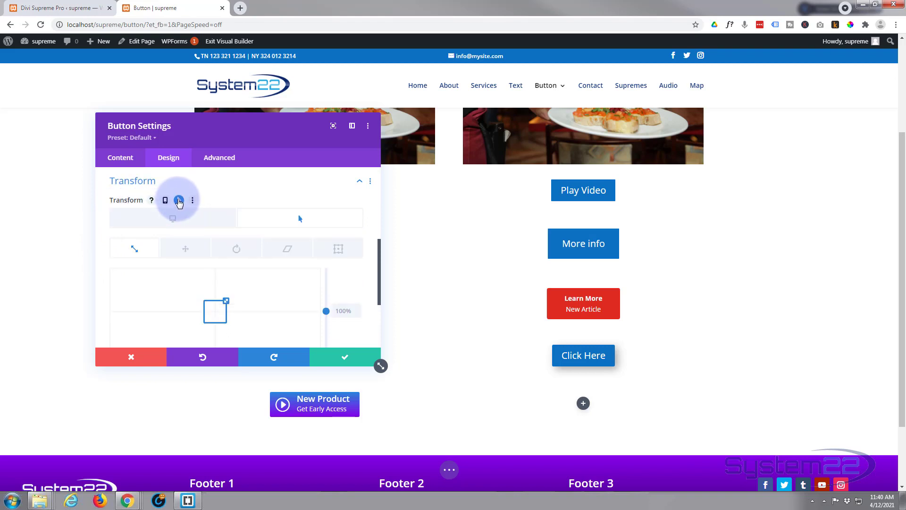
left_click(188, 220)
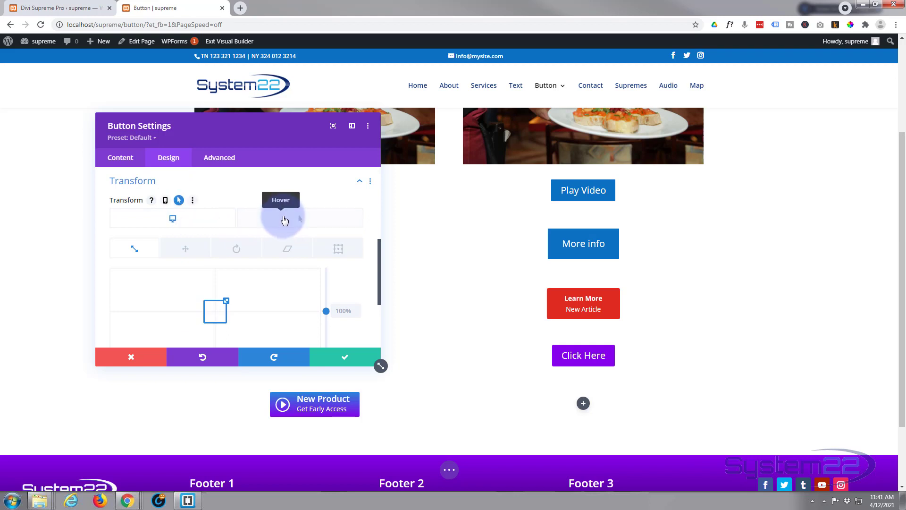
- Raise the hover scale to 105% and compare it against the default 100%
left_click(291, 220)
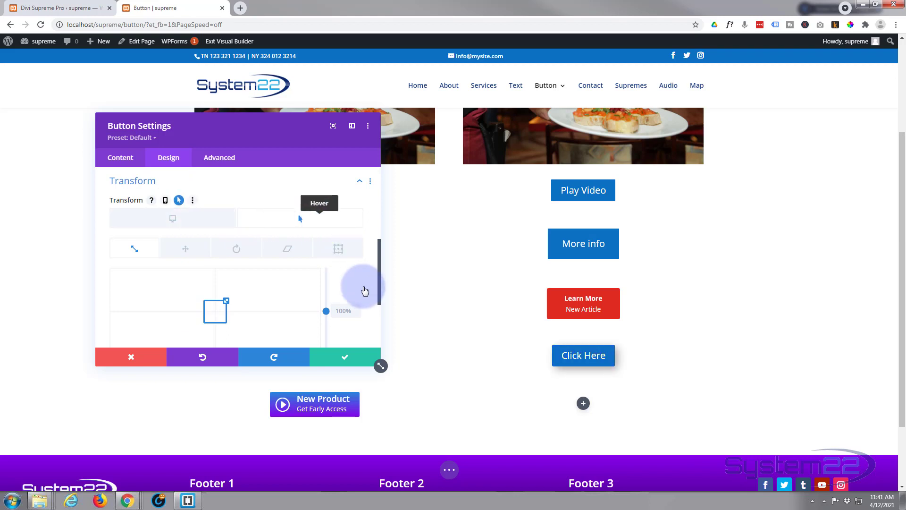
key("Up")
key("Up")
key("Up")
key("Up")
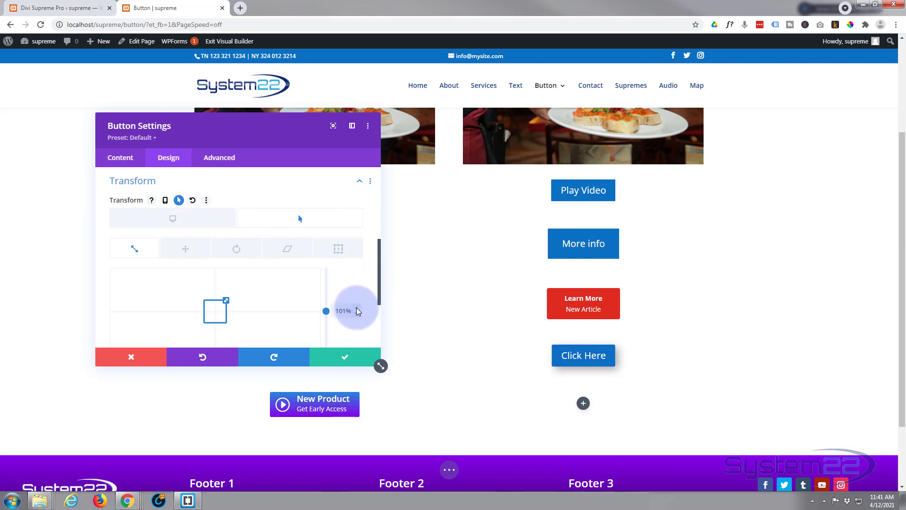
key("Up")
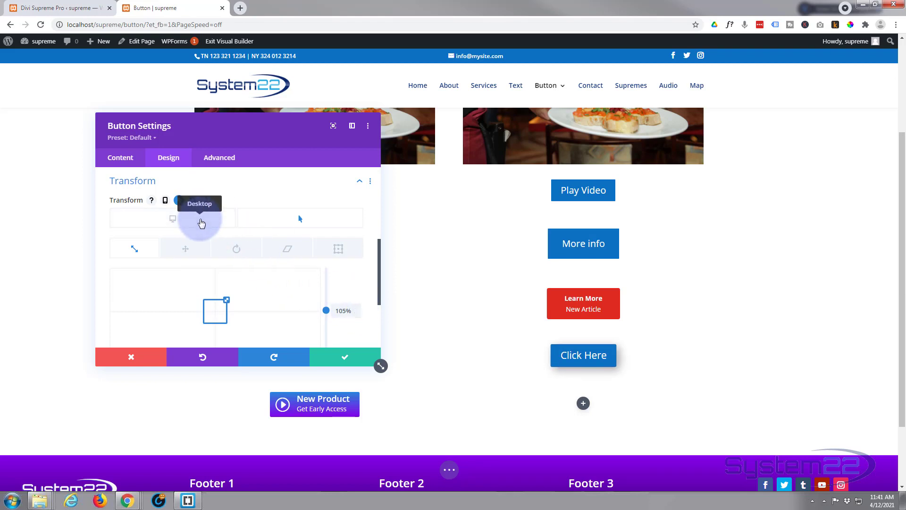
left_click(202, 223)
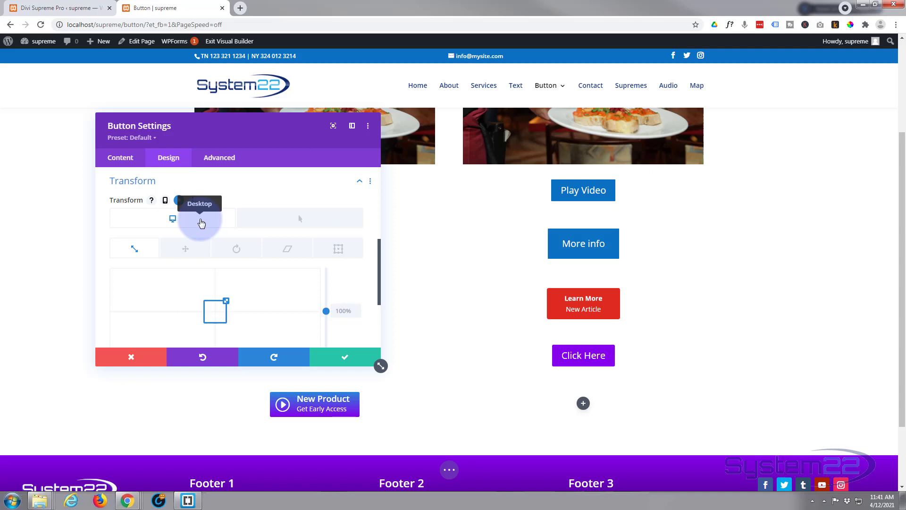
left_click(318, 224)
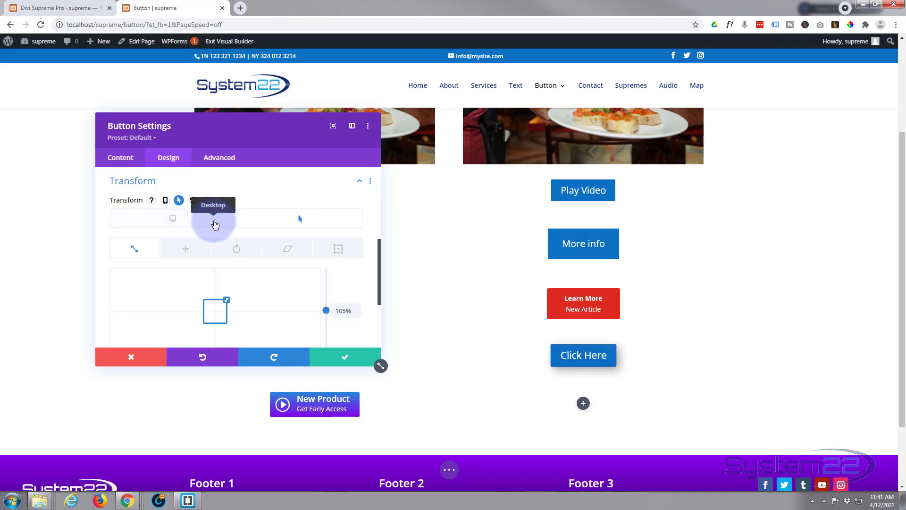
left_click(215, 224)
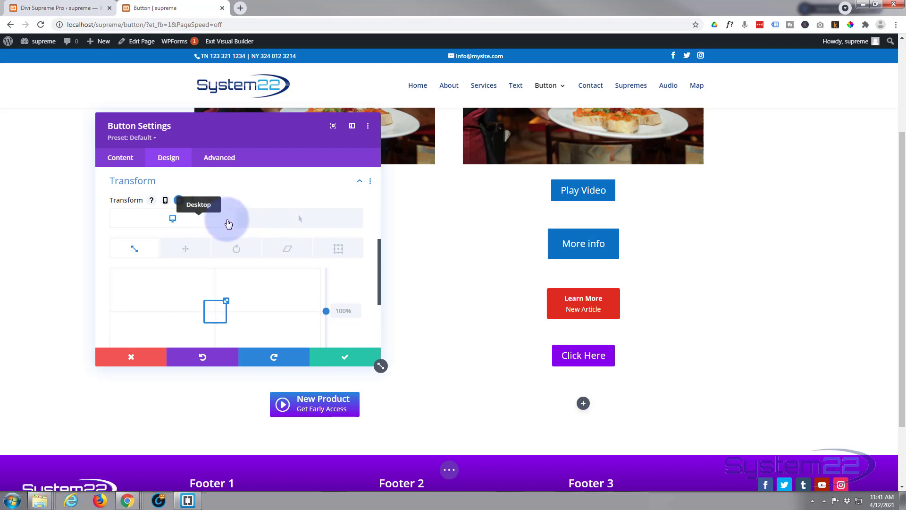
left_click(300, 221)
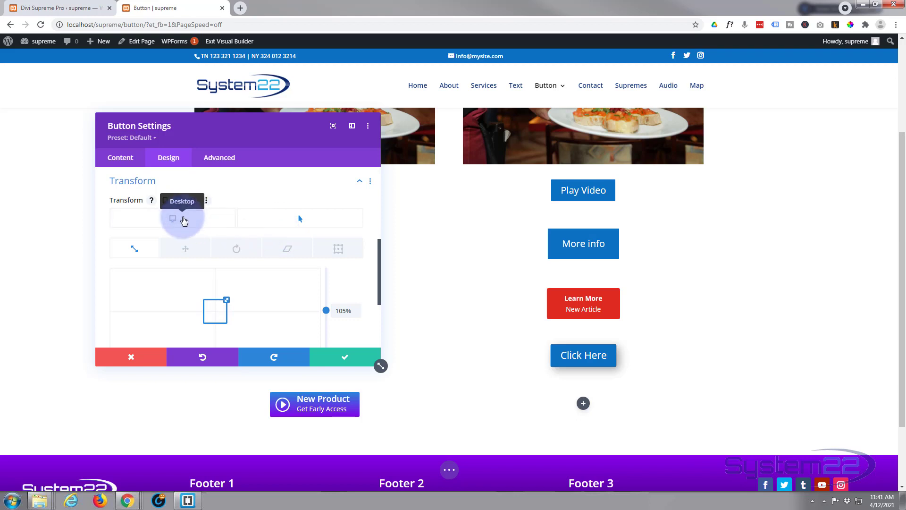
- Set the button's Transition Duration to 600ms on the Advanced tab
left_click(225, 160)
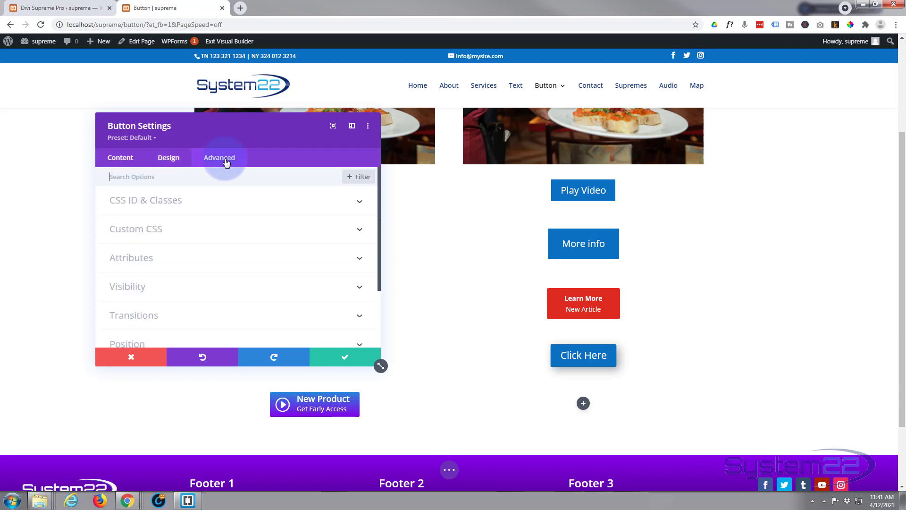
left_click(214, 314)
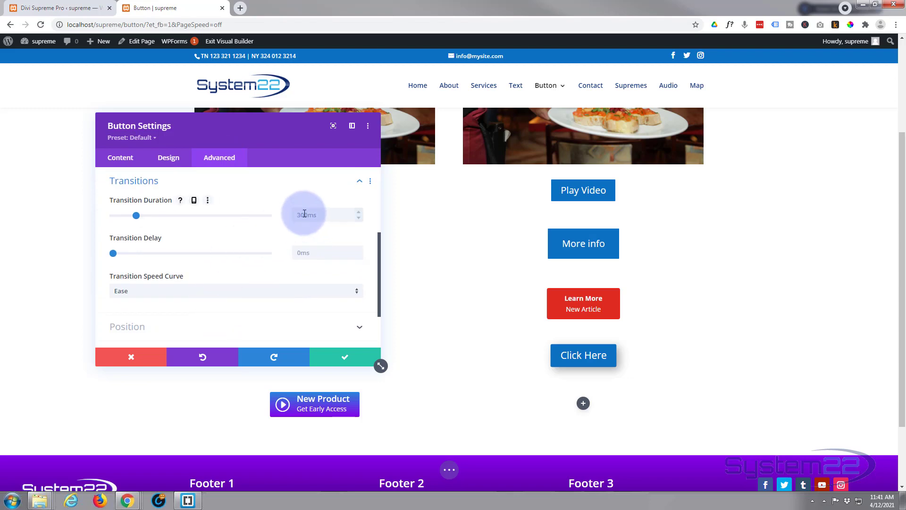
left_click(304, 214)
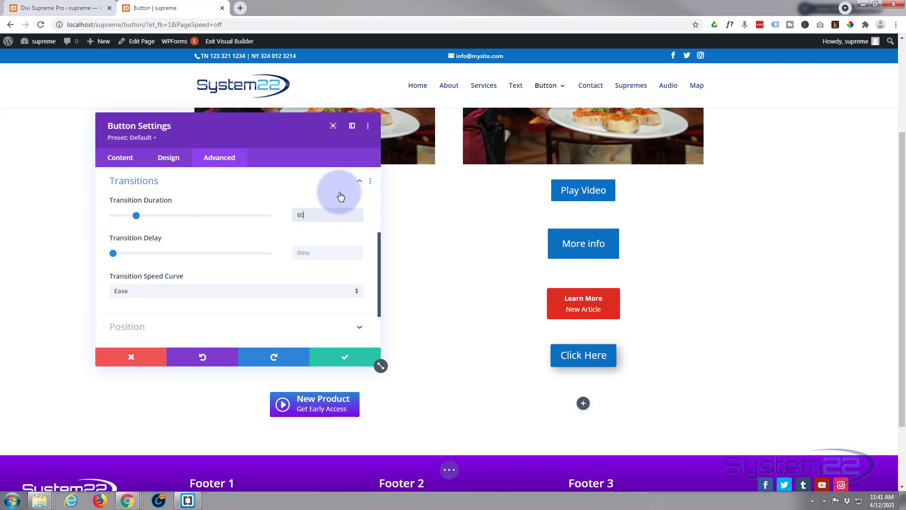
type("600ms")
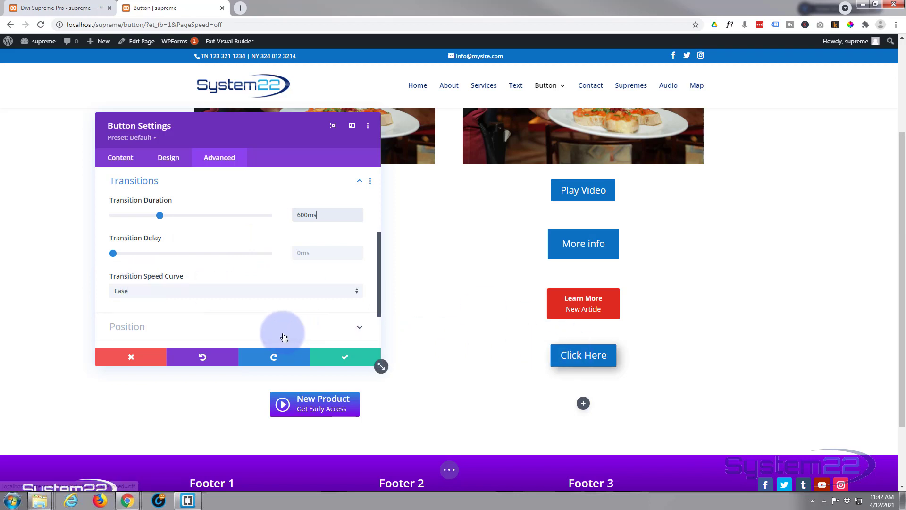
- Choose Ease-In-Out as the transition Speed Curve
left_click(248, 292)
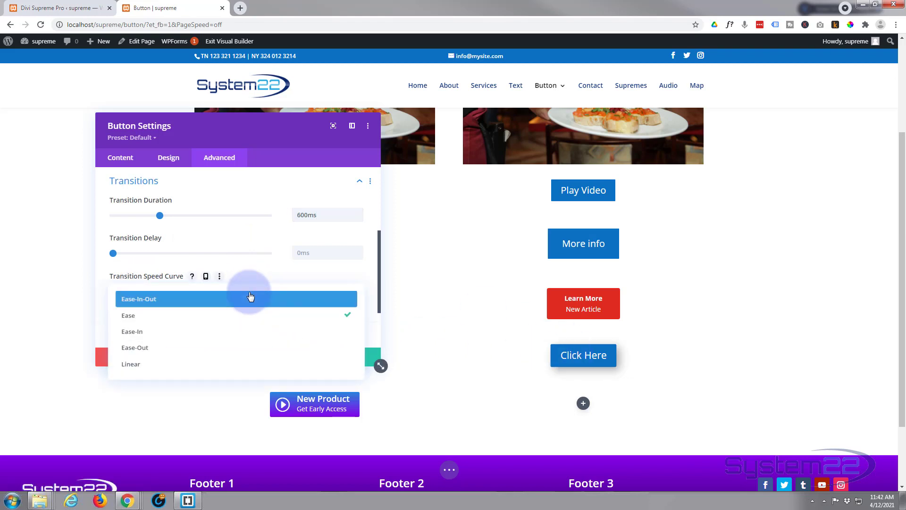
left_click(166, 303)
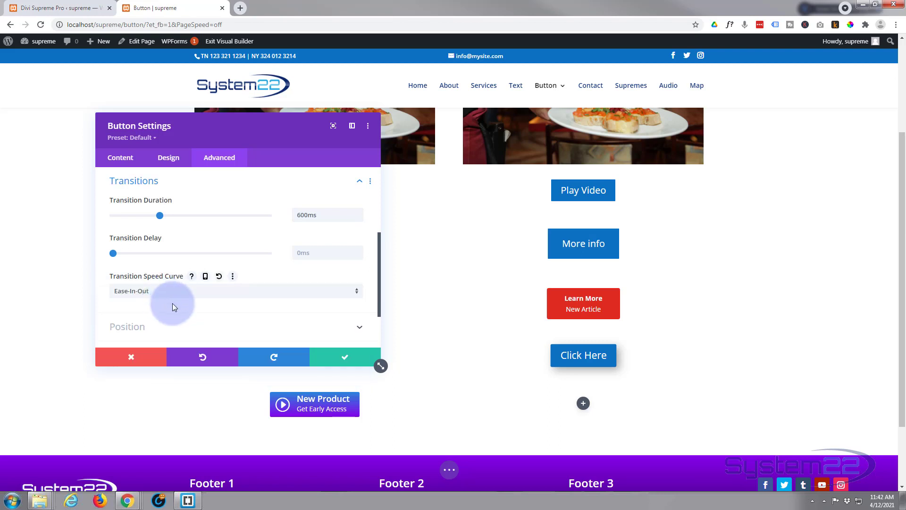
left_click(179, 295)
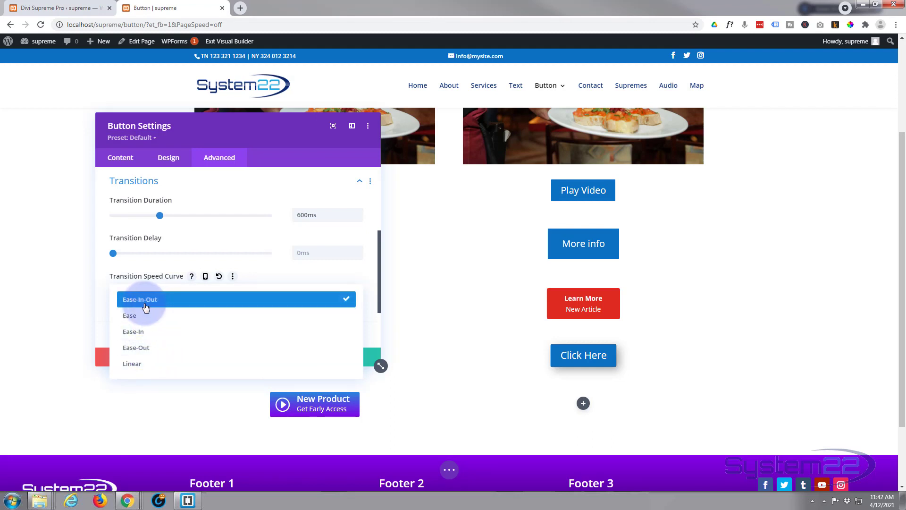
left_click(276, 266)
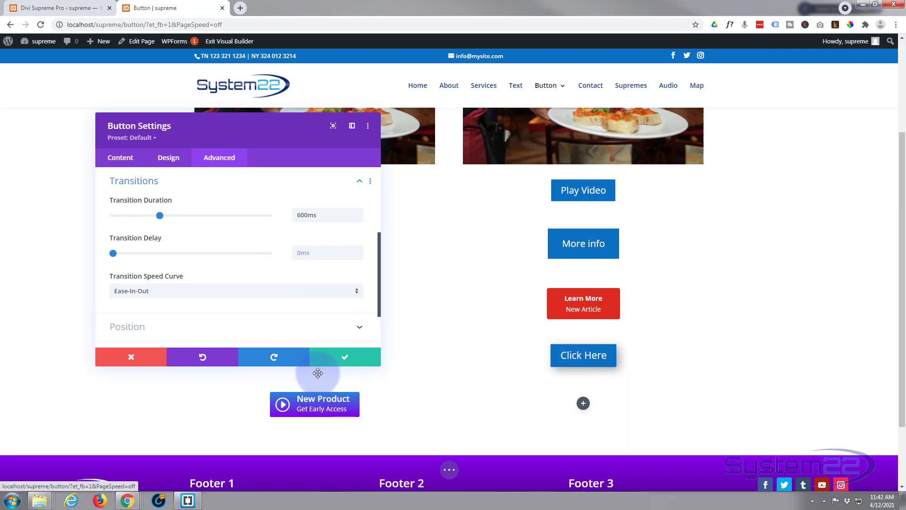
- Confirm the button settings, save the page, then exit the builder to view the live purple Click Here button
left_click(349, 357)
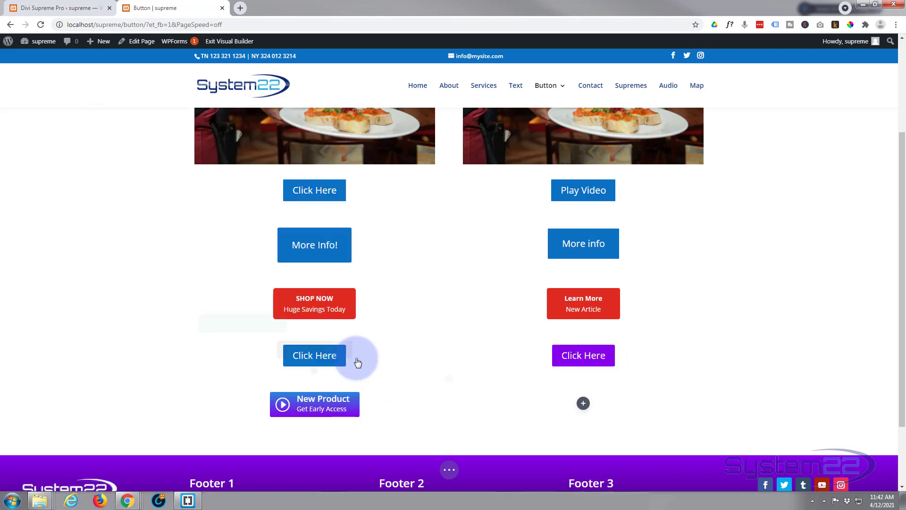
left_click(450, 470)
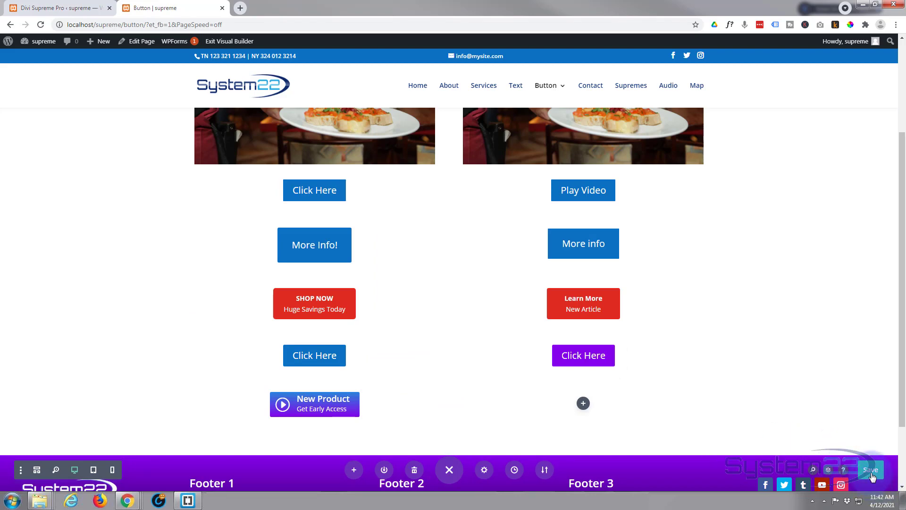
left_click(872, 474)
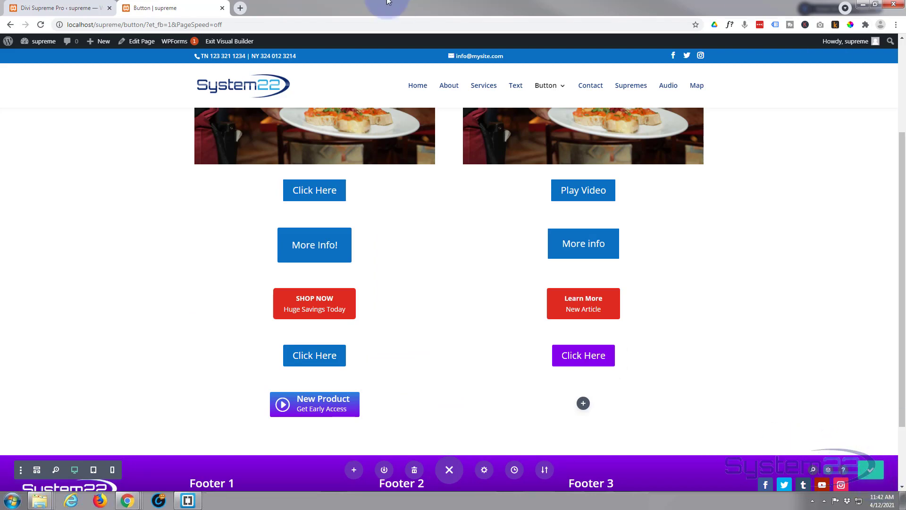
left_click(221, 42)
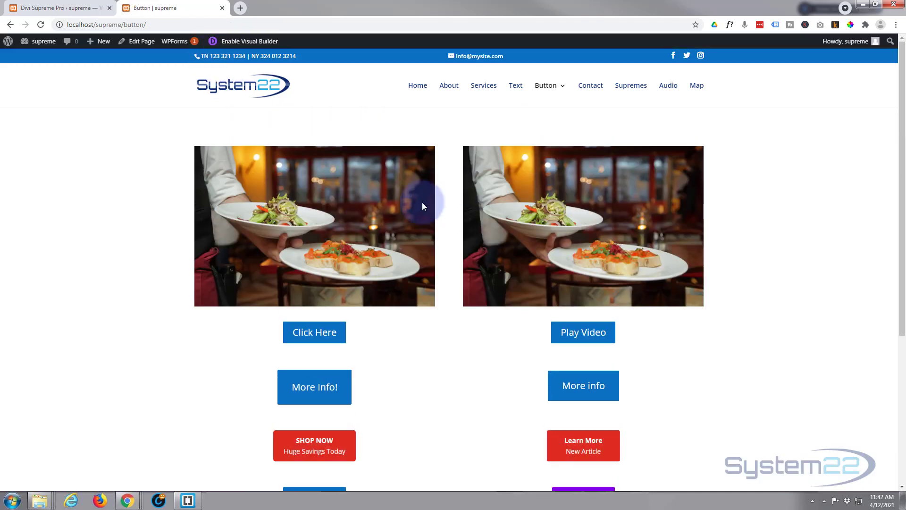
scroll(422, 203, "down", 4)
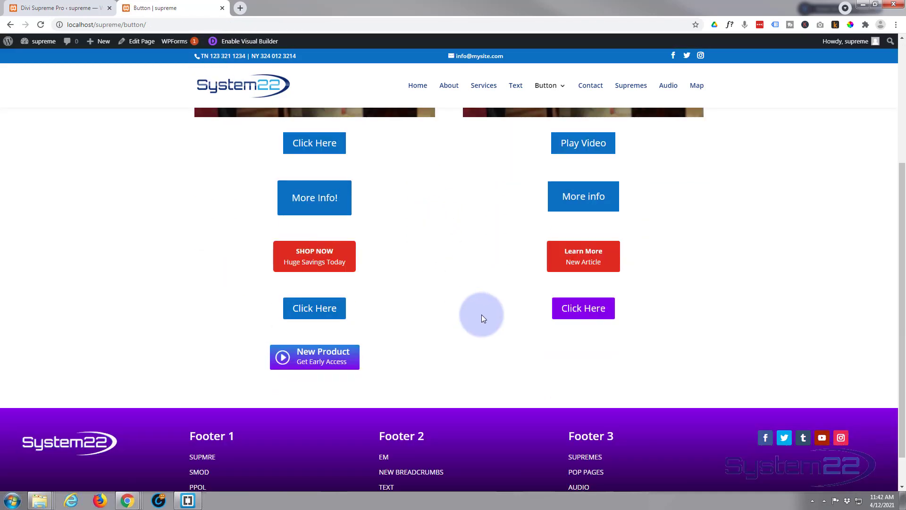